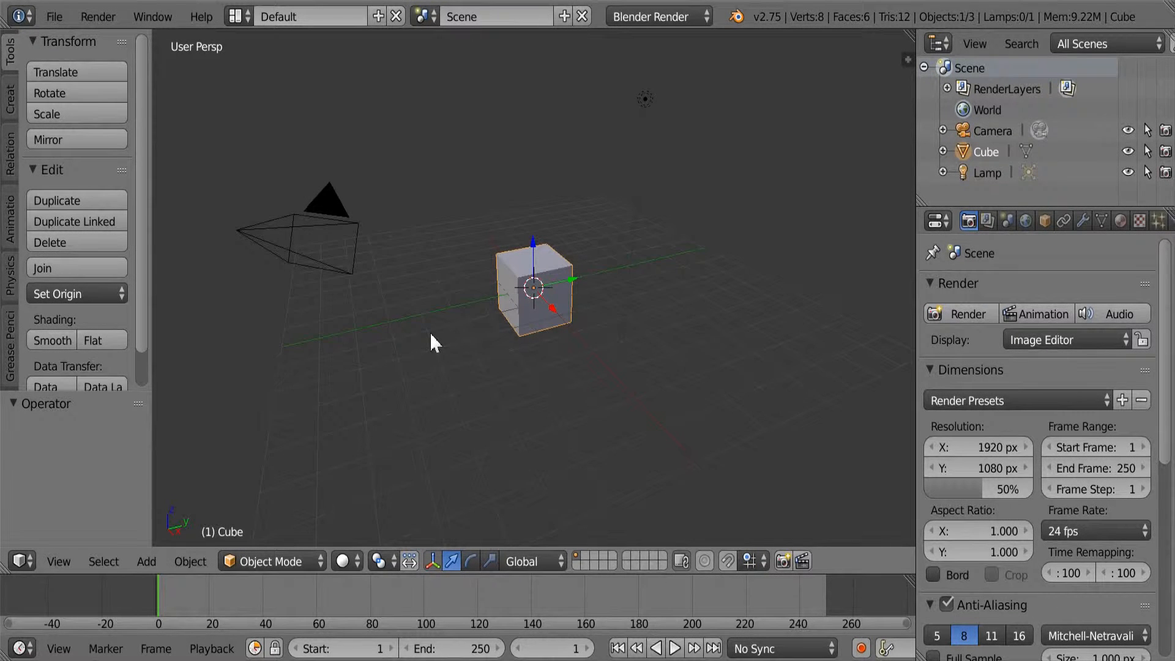
Open the file scene1.blend from the C:\tmp\ folder.
{"action": "left_click", "coordinate": [60, 12]}
{"action": "left_click", "coordinate": [79, 56]}
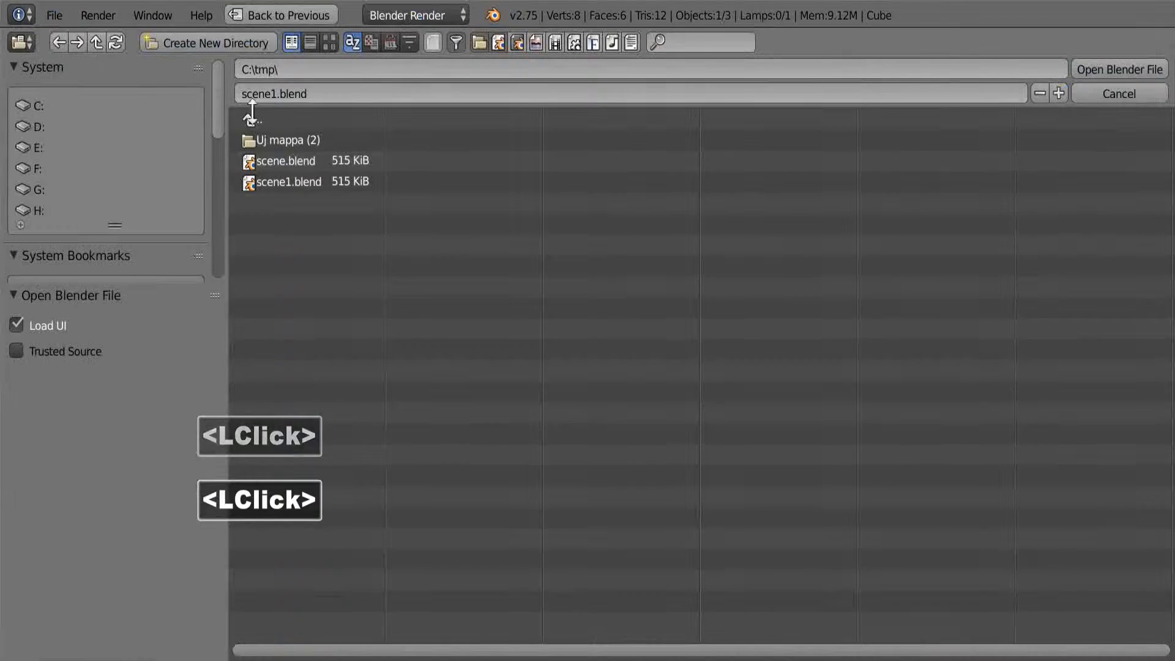
{"action": "double_click", "coordinate": [298, 182]}
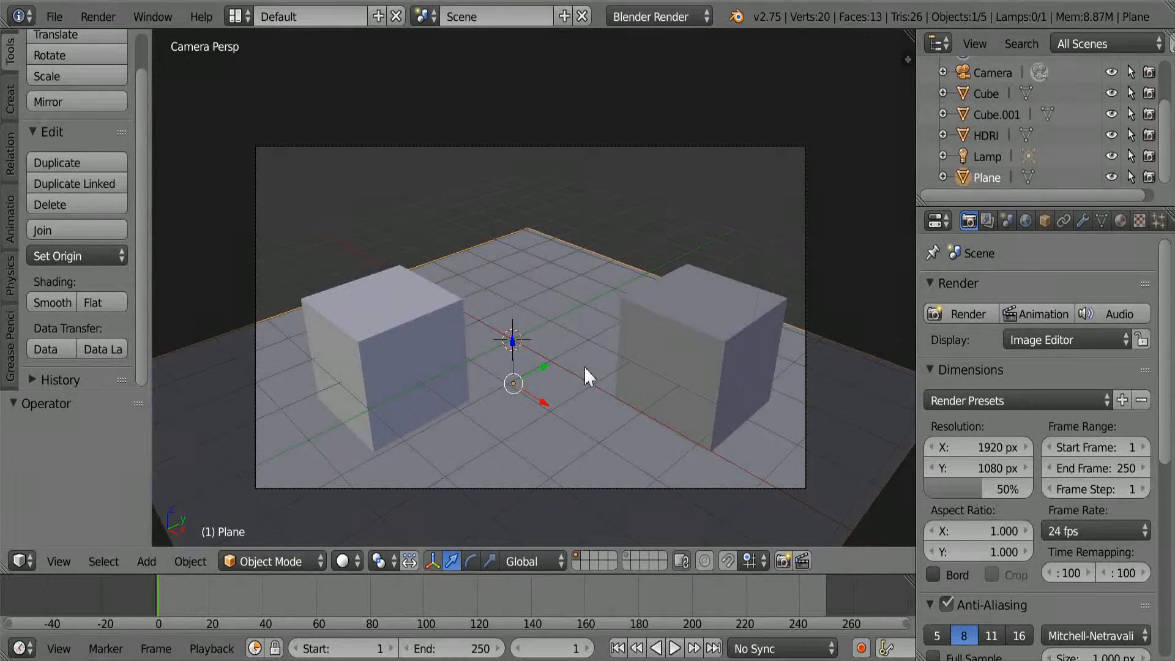
Add an empty material slot to Cube.001, remove it again and look through the list of existing materials.
{"action": "right_click", "coordinate": [677, 350]}
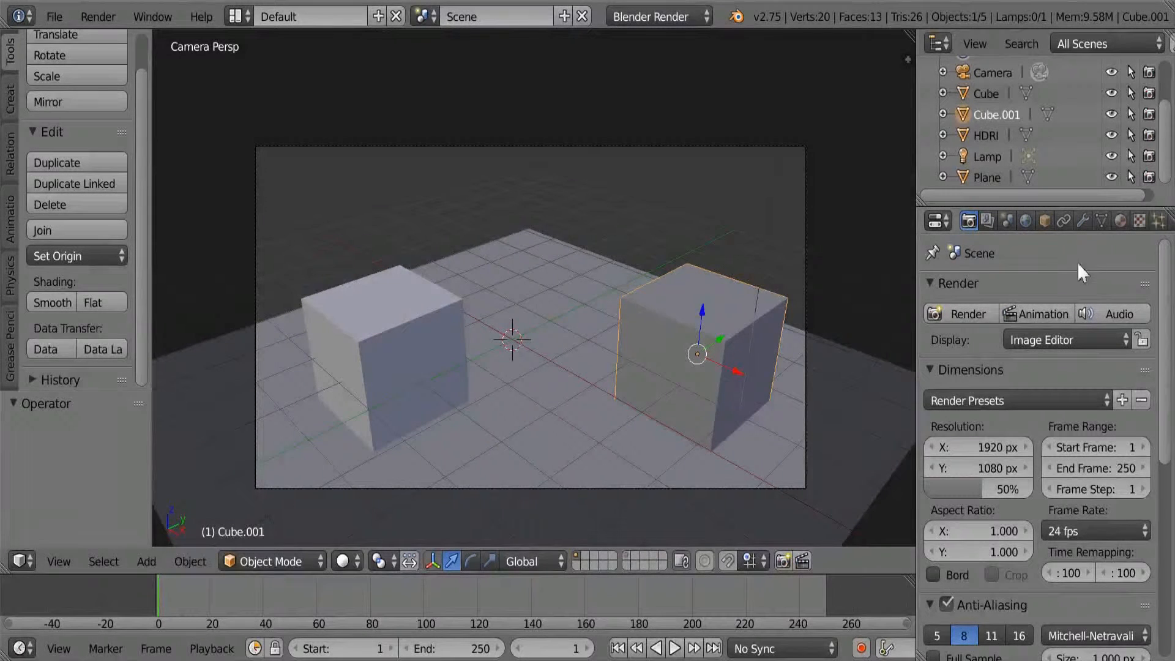
{"action": "left_click", "coordinate": [1120, 221]}
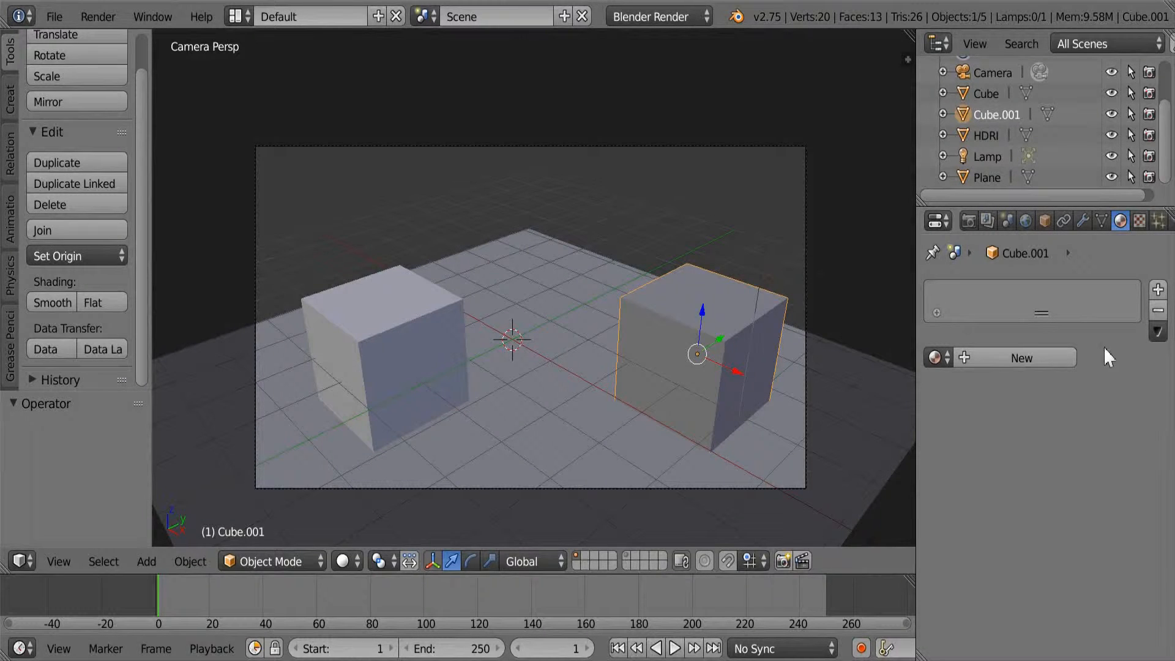
{"action": "left_click", "coordinate": [1157, 289]}
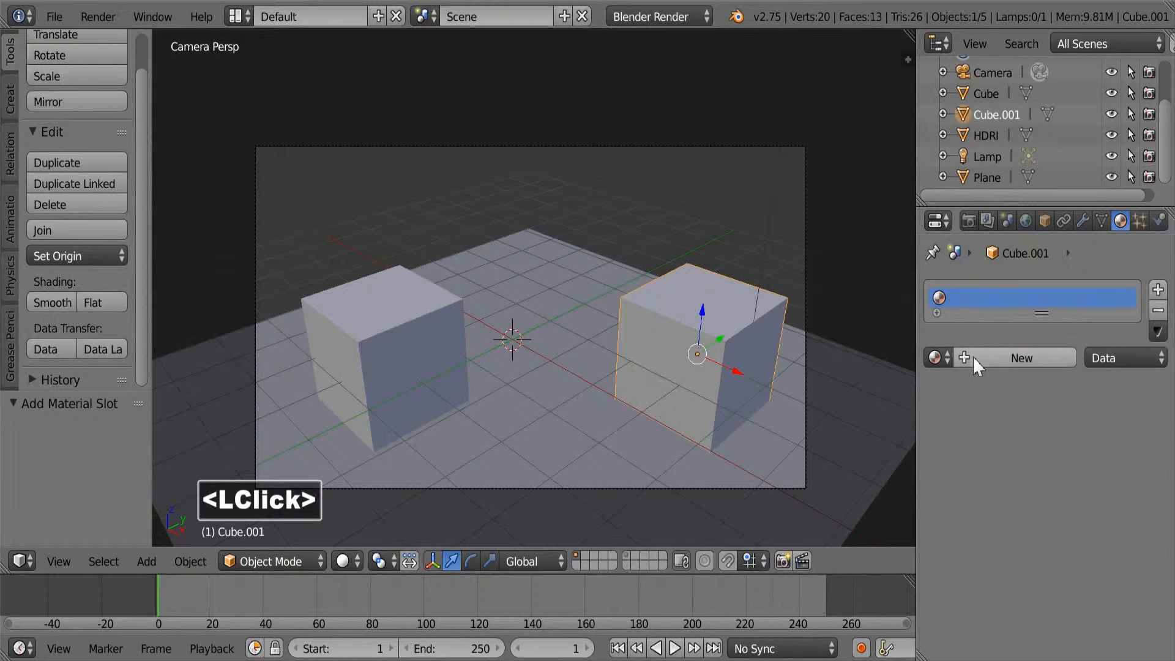
{"action": "left_click", "coordinate": [1158, 310]}
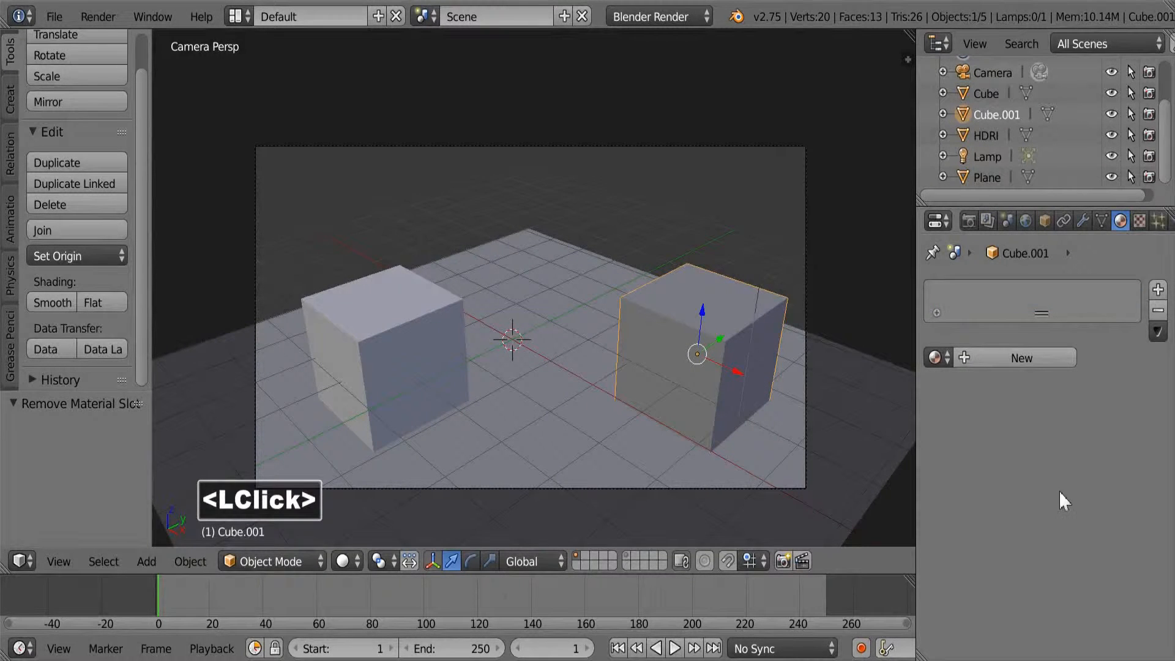
{"action": "left_click", "coordinate": [936, 358]}
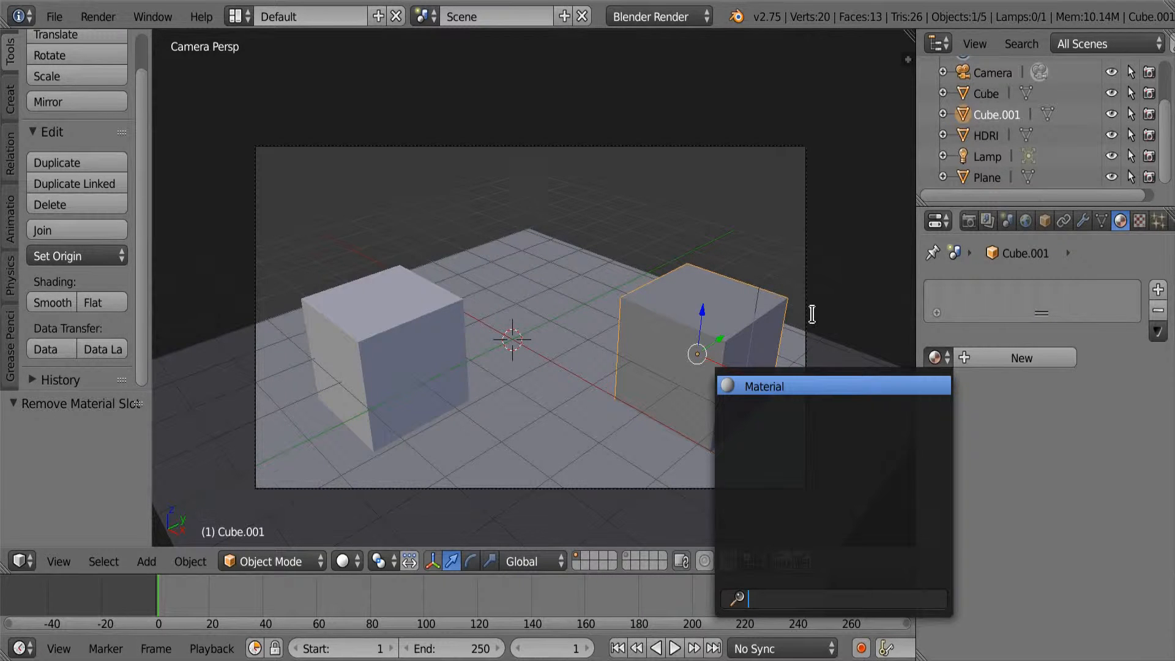
{"action": "right_click", "coordinate": [588, 317]}
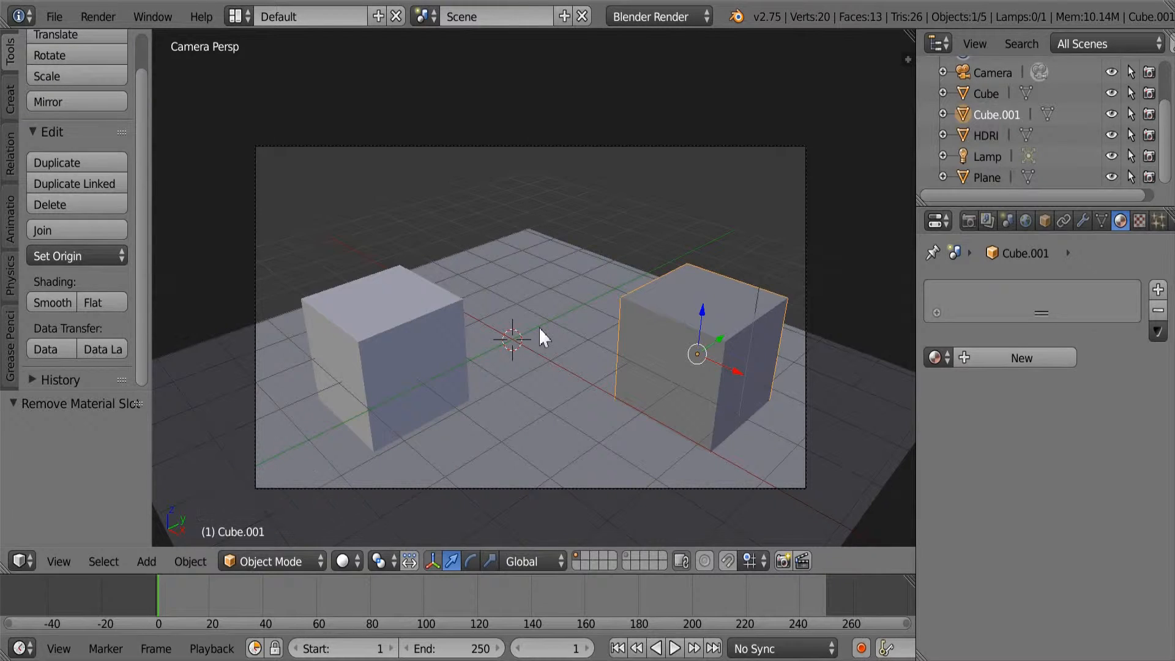
Select the other cube, Cube, and rename its material to Basic_material.
{"action": "right_click", "coordinate": [440, 332]}
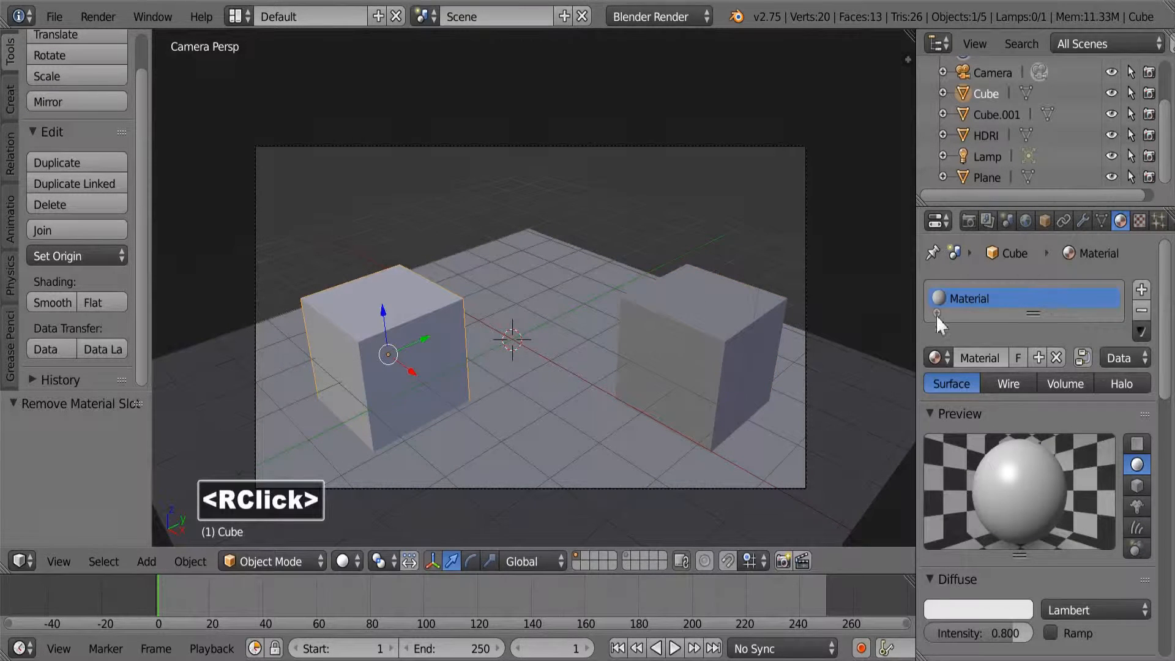
{"action": "left_click", "coordinate": [978, 360]}
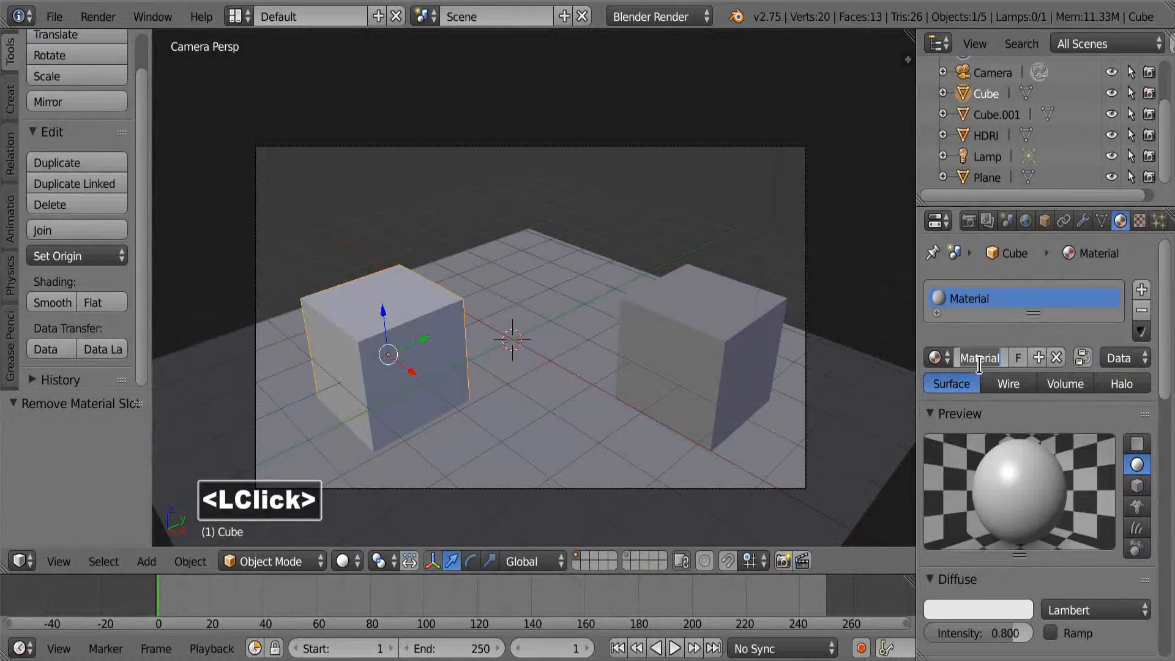
{"action": "type", "text": "Basic"}
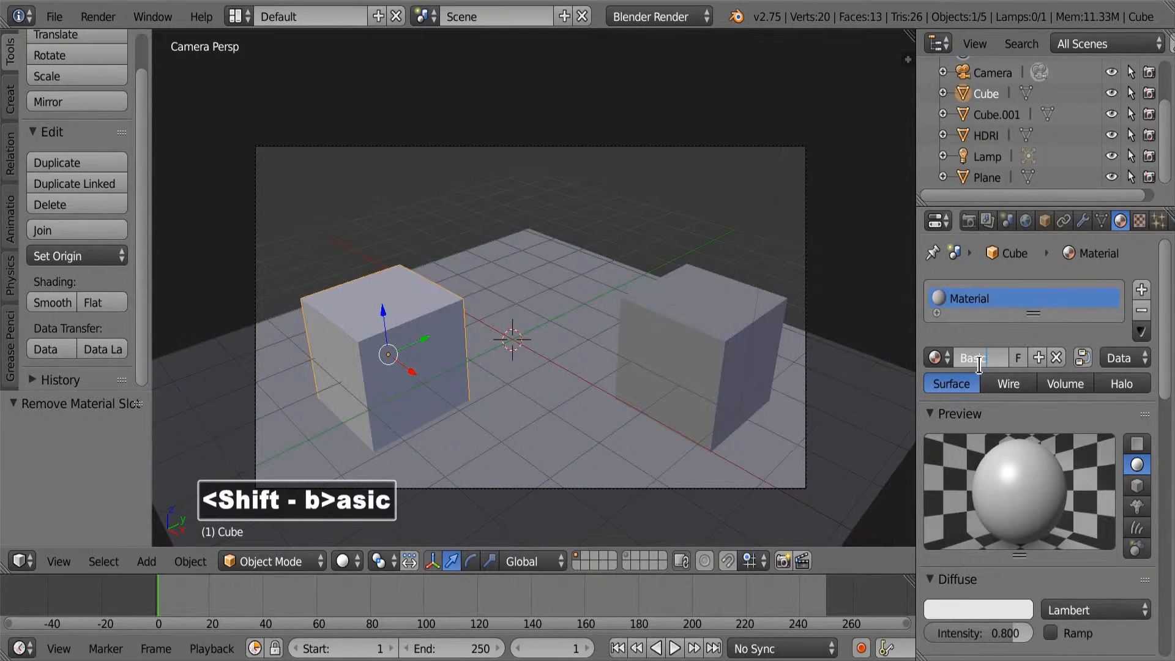
{"action": "type", "text": "_mater"}
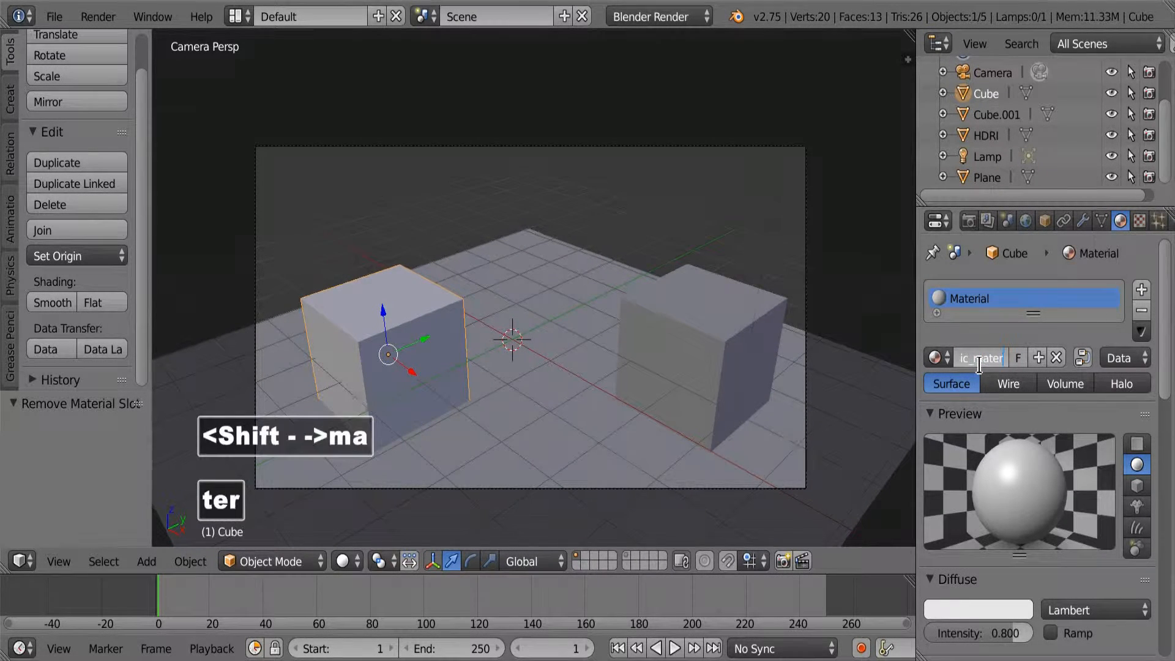
{"action": "type", "text": "ial"}
{"action": "key", "text": "Return"}
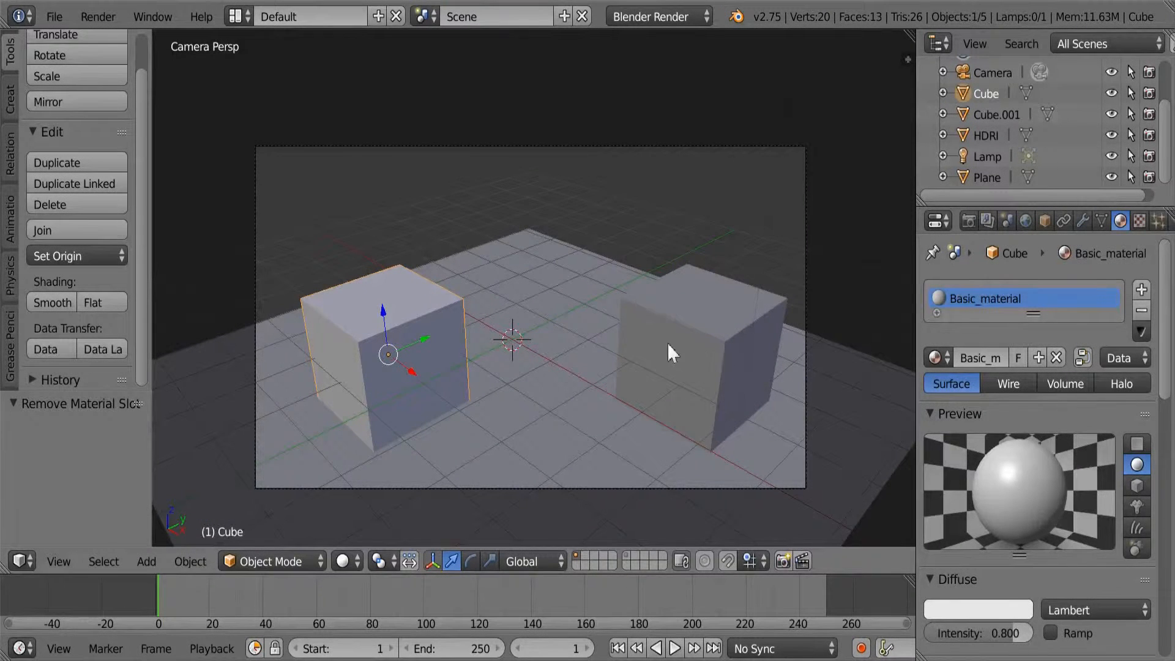
Add a material slot to Cube.001, create a new material in it and name it Second_material.
{"action": "right_click", "coordinate": [630, 345]}
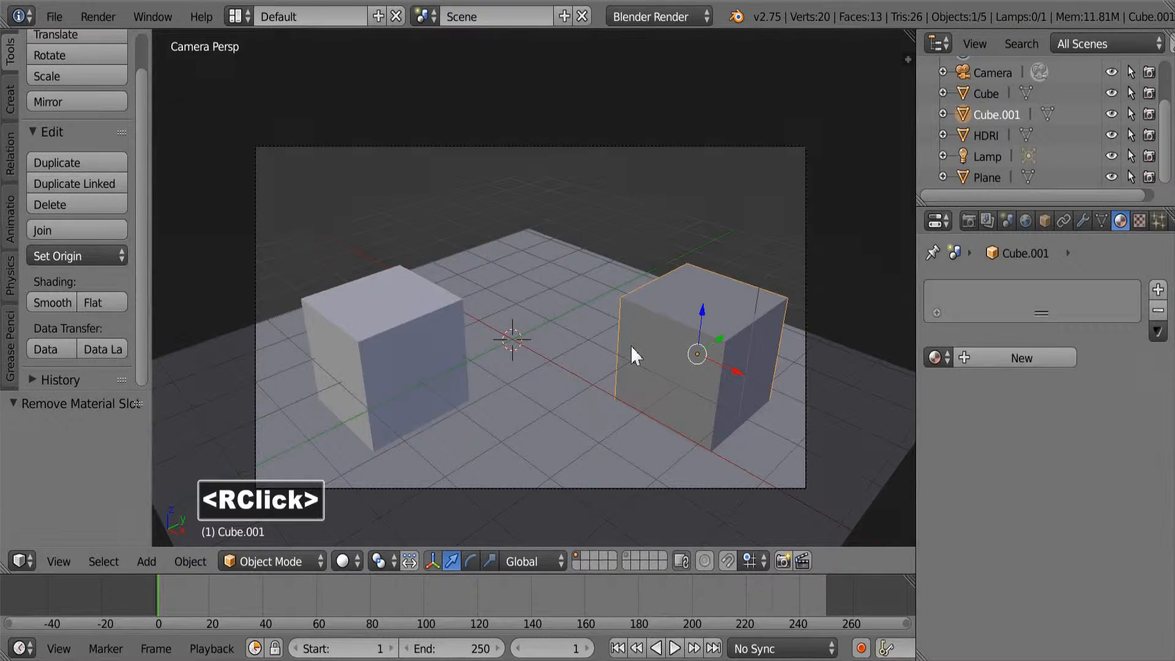
{"action": "left_click", "coordinate": [935, 358]}
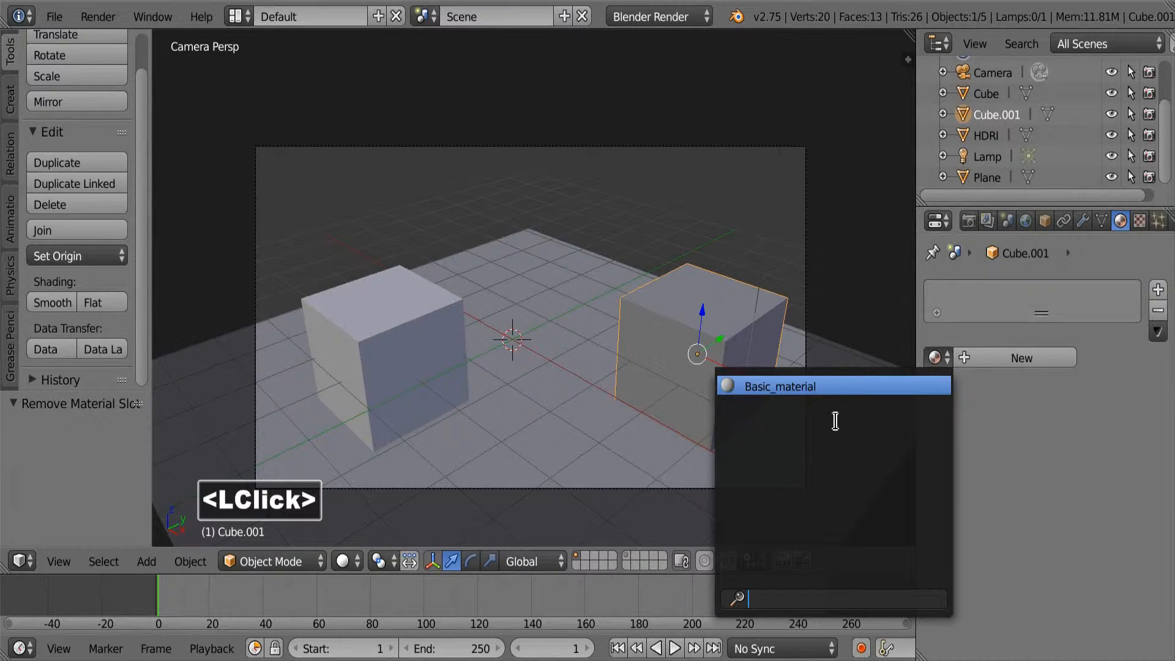
{"action": "left_click", "coordinate": [935, 358]}
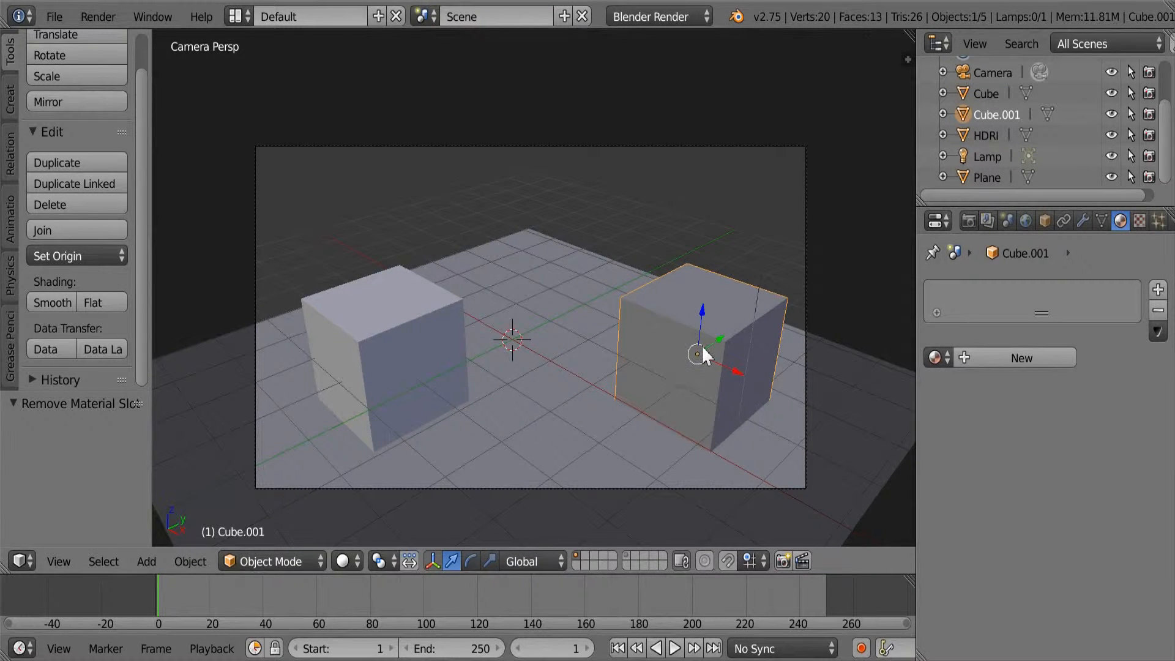
{"action": "left_click", "coordinate": [1158, 291]}
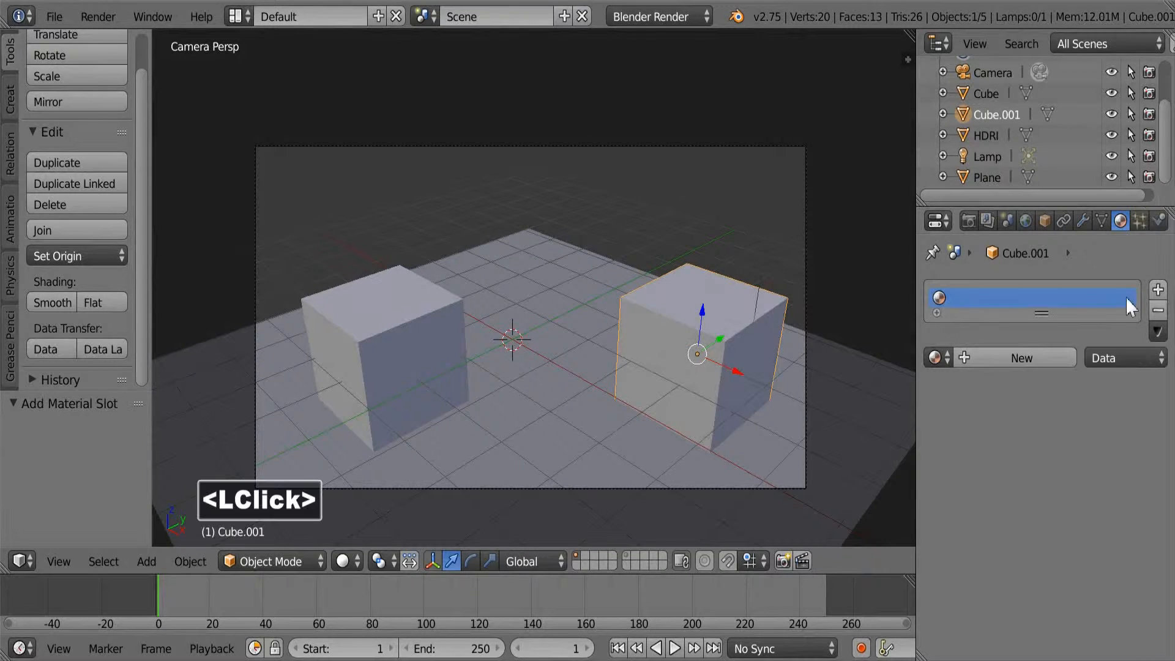
{"action": "left_click", "coordinate": [1001, 361]}
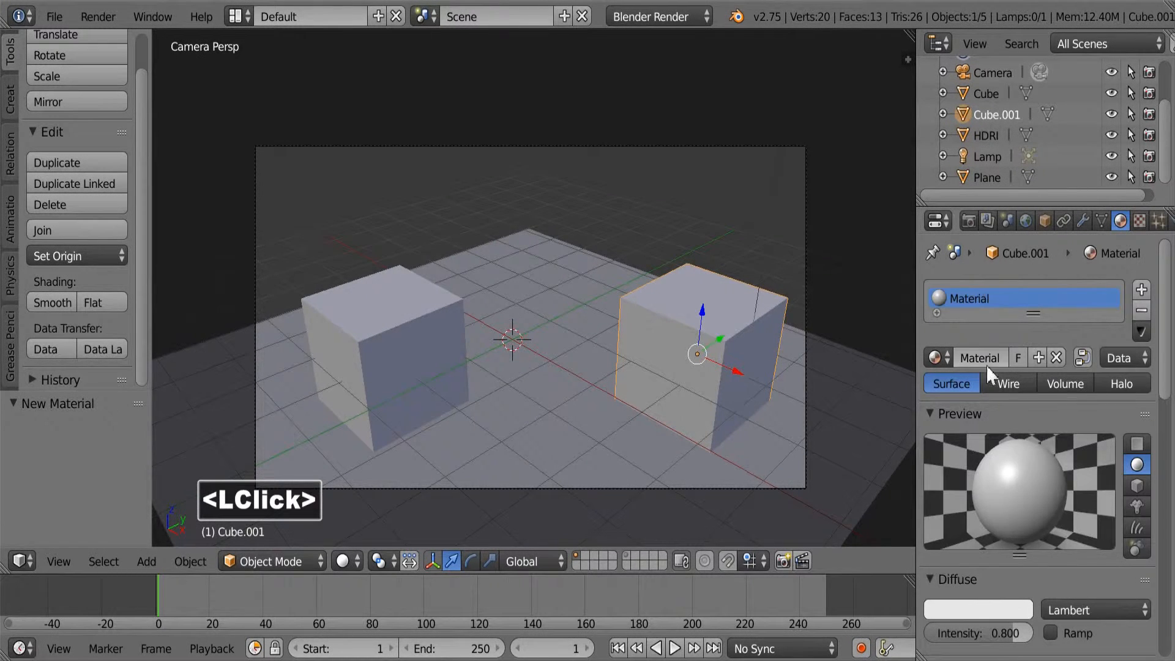
{"action": "left_click", "coordinate": [983, 355]}
{"action": "type", "text": "Second"}
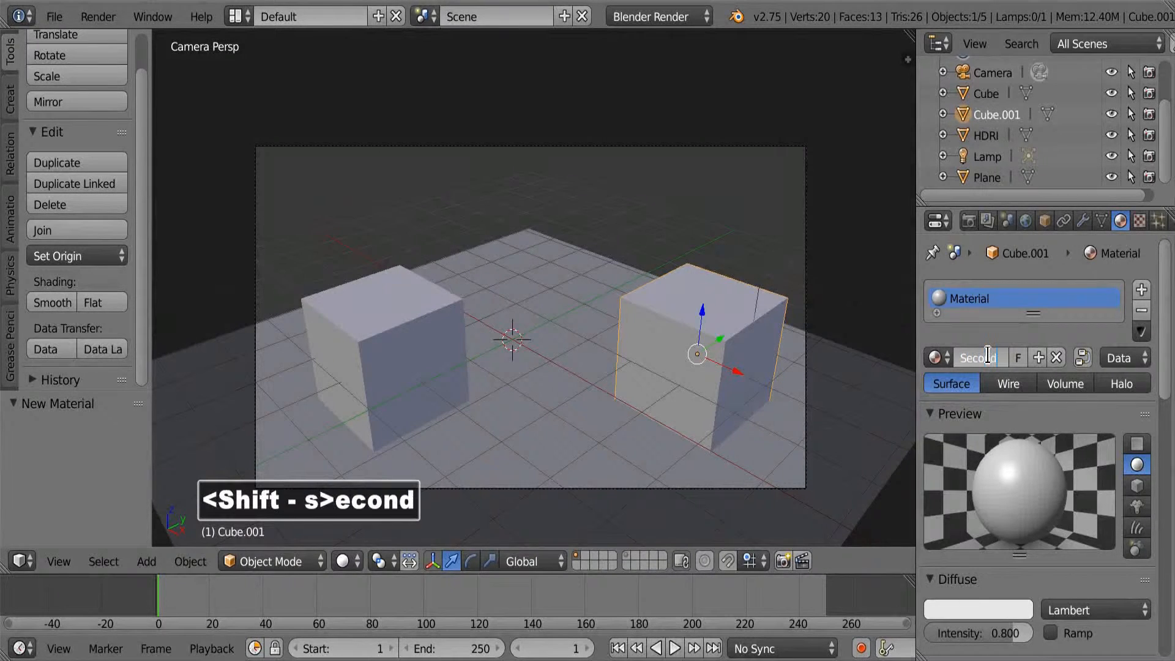
{"action": "type", "text": "_material"}
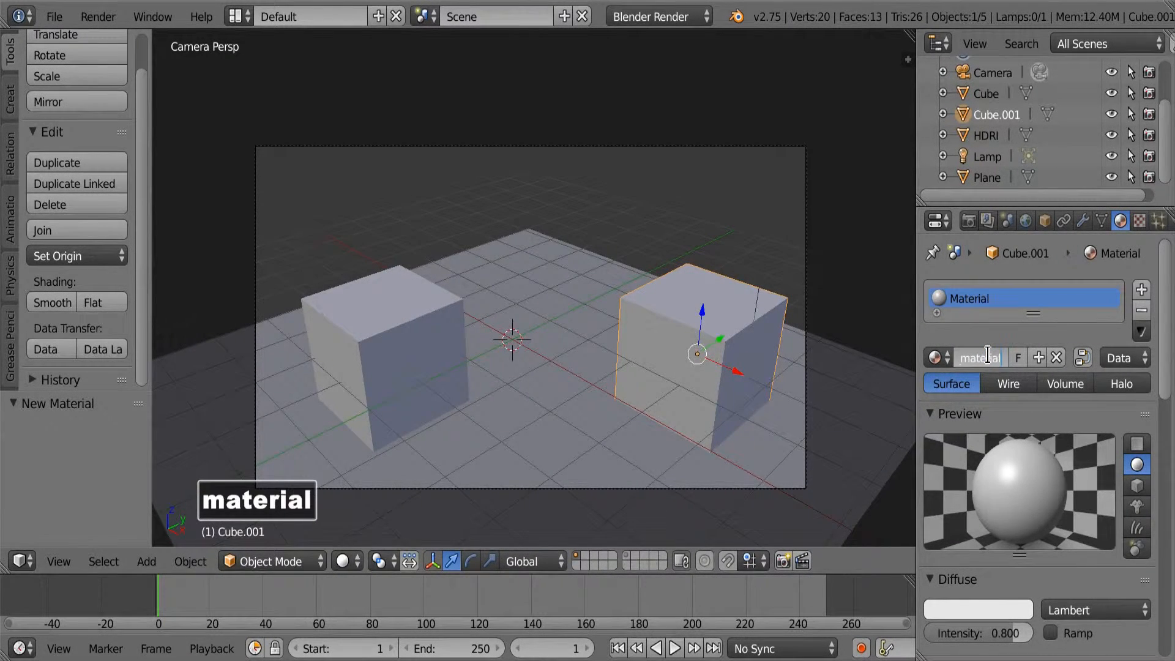
{"action": "key", "text": "Return"}
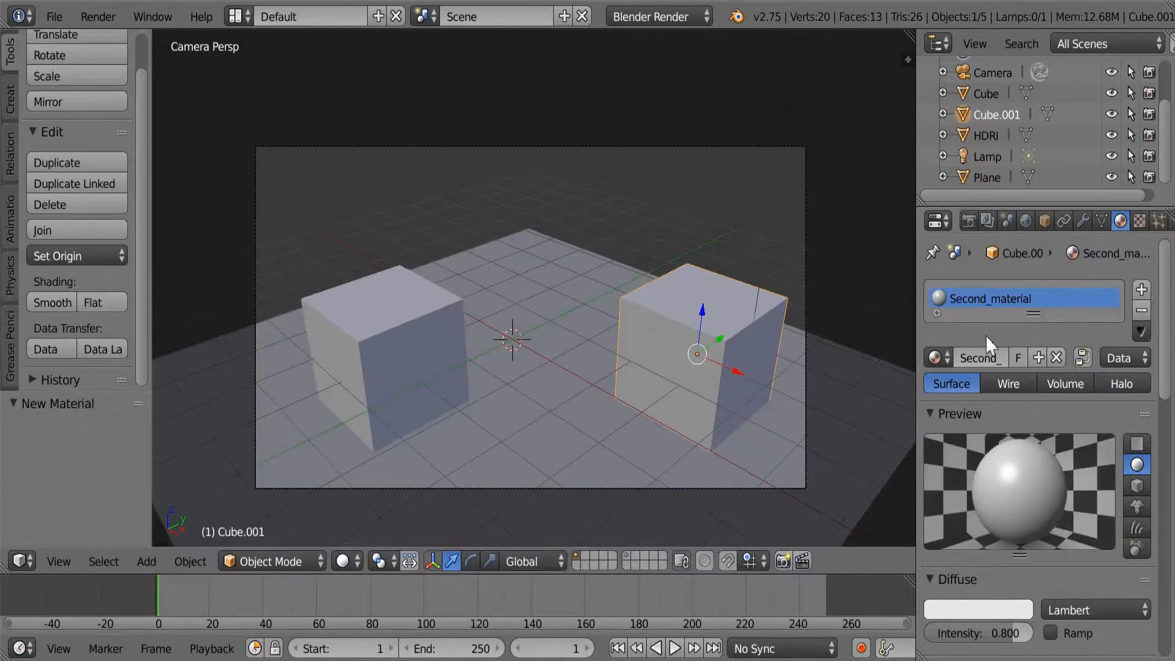
Add another material slot to Cube.001 with a new material named Third_material.
{"action": "left_click", "coordinate": [1142, 288]}
{"action": "left_click", "coordinate": [997, 404]}
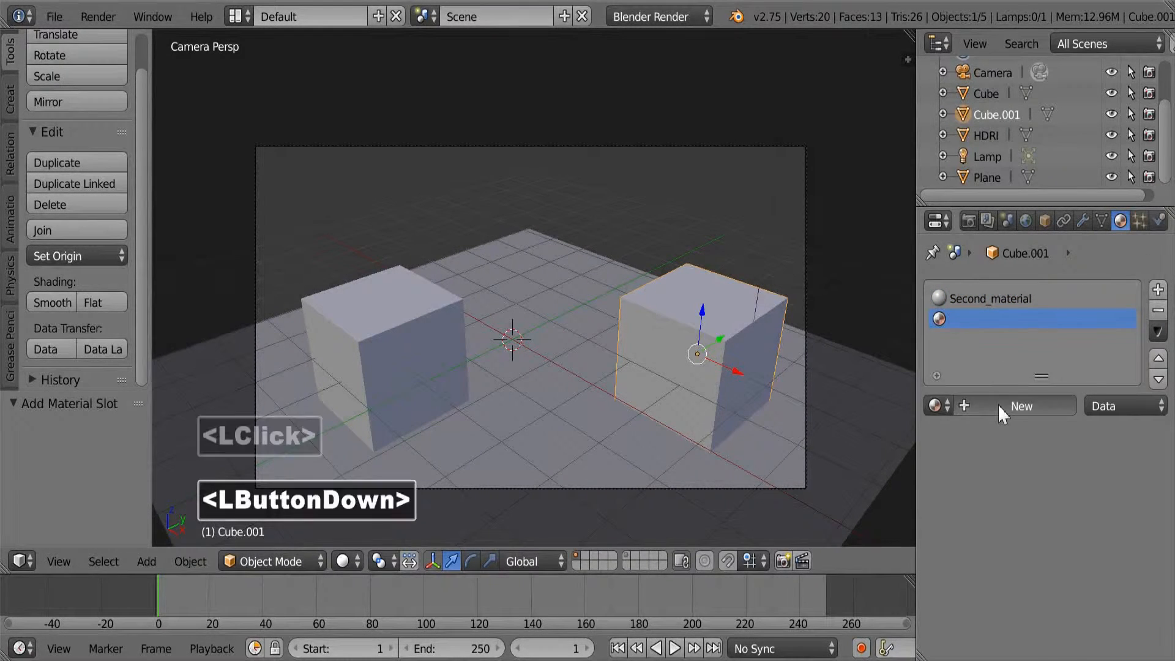
{"action": "left_click", "coordinate": [991, 406]}
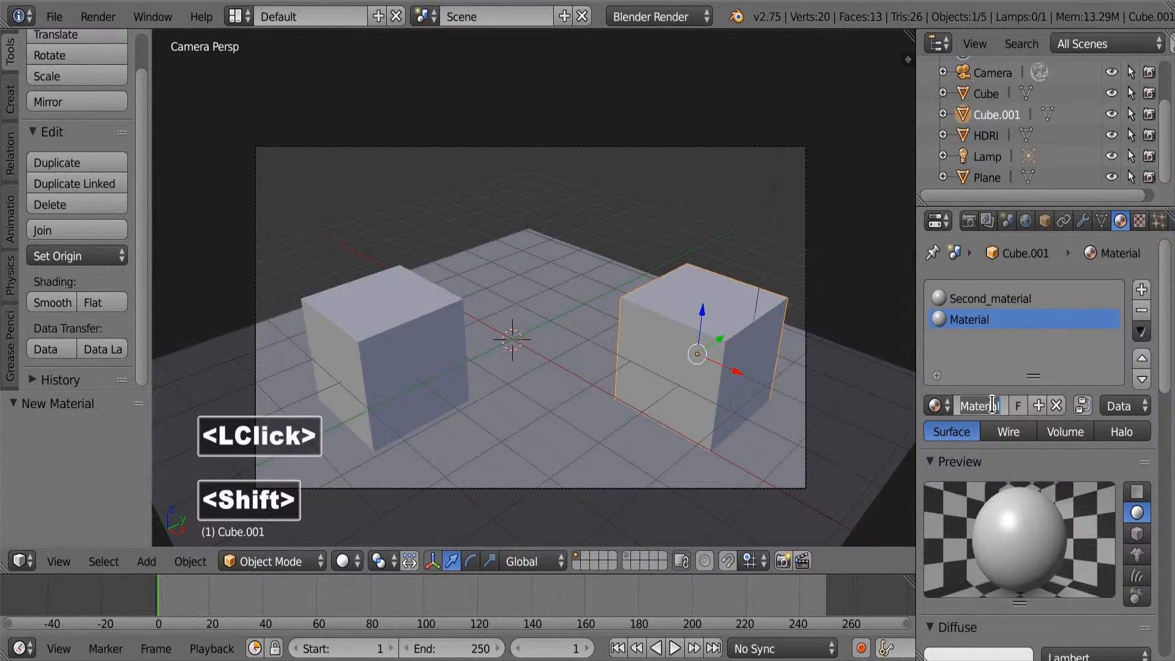
{"action": "type", "text": "Thir"}
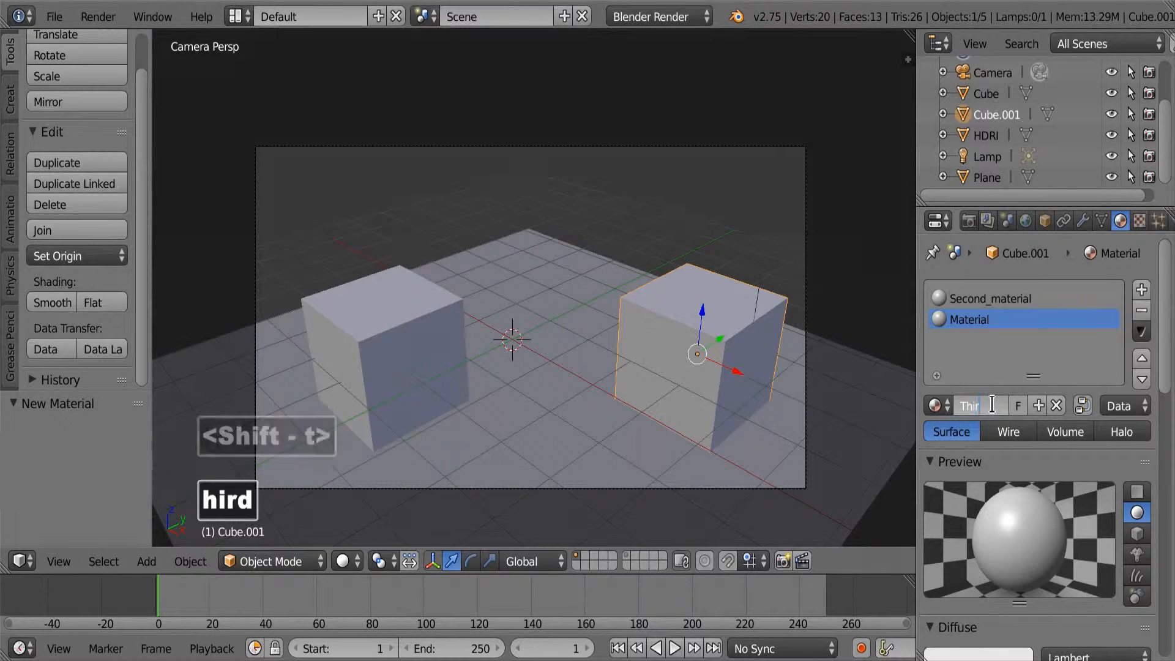
{"action": "type", "text": "d_material"}
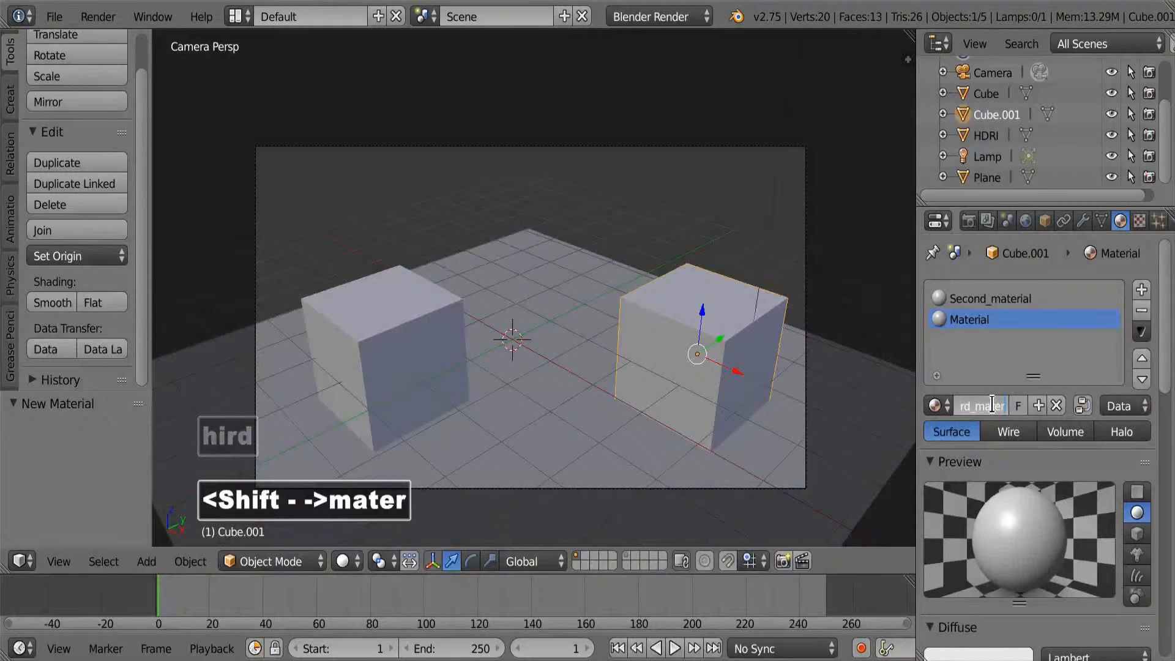
{"action": "key", "text": "Return"}
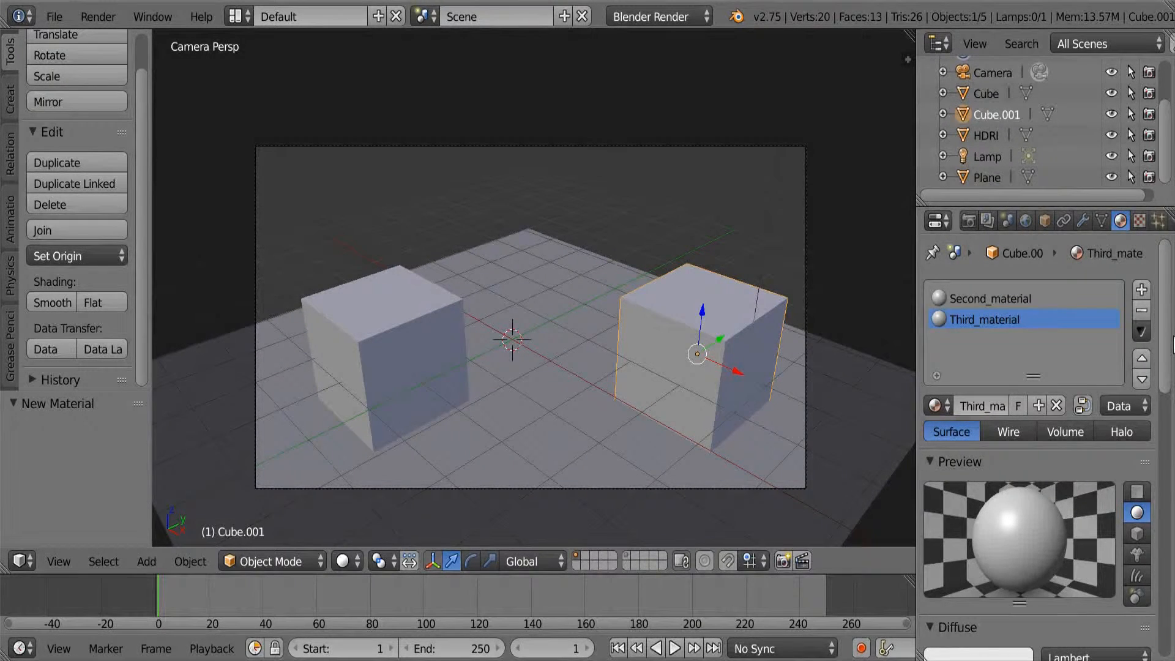
Set the diffuse colour of Second_material to blue, about R 0.004, G 0.000, B 0.800.
{"action": "left_click_drag", "start_coordinate": [1166, 342], "coordinate": [1167, 362]}
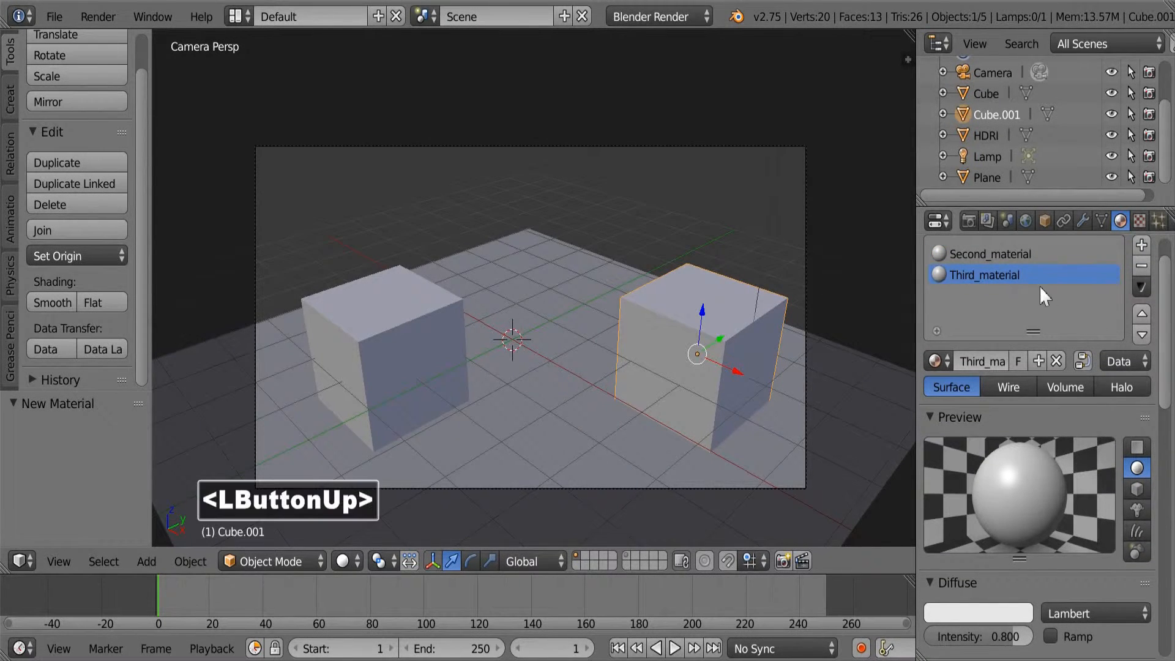
{"action": "left_click", "coordinate": [1007, 255]}
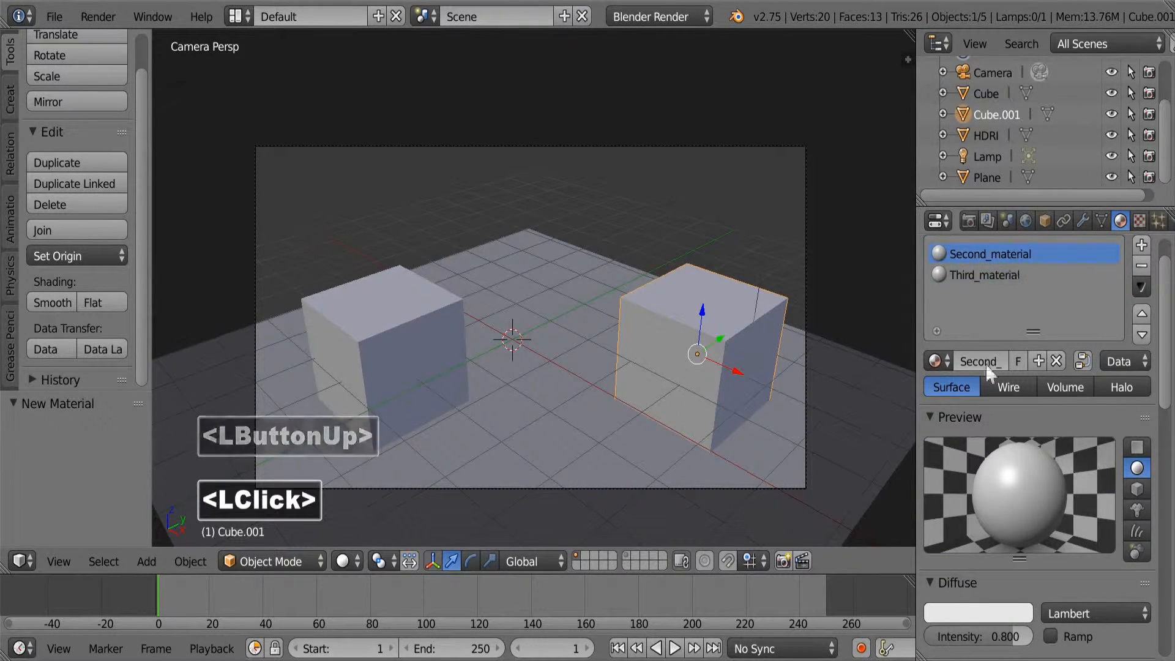
{"action": "left_click", "coordinate": [965, 617]}
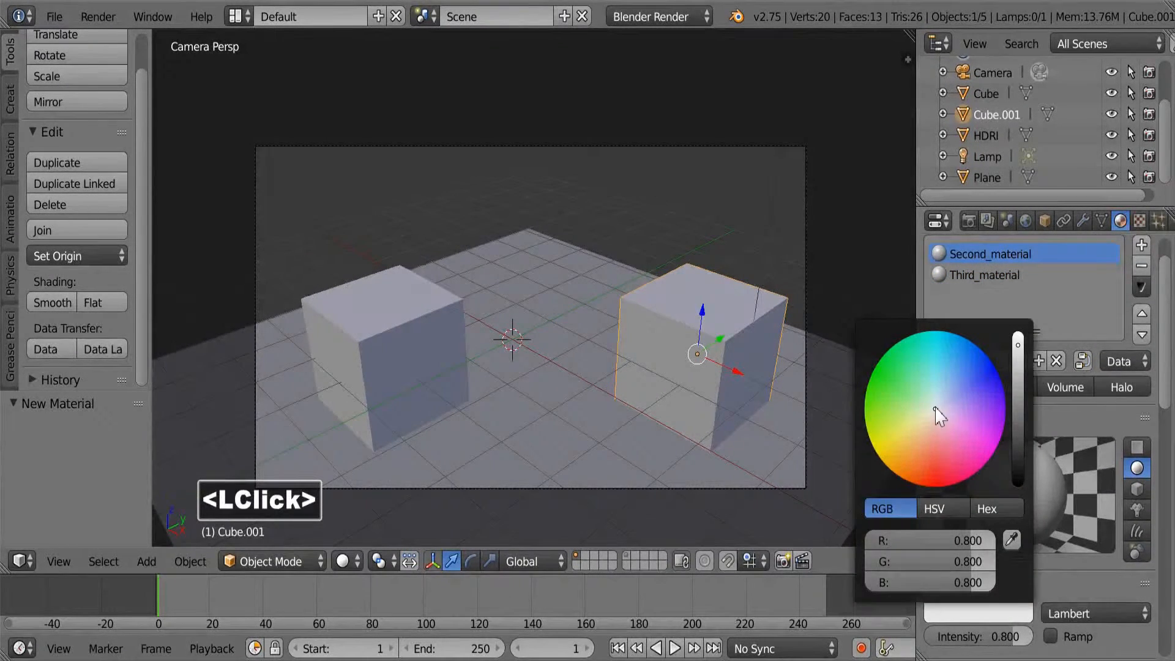
{"action": "left_click_drag", "start_coordinate": [936, 415], "coordinate": [998, 375]}
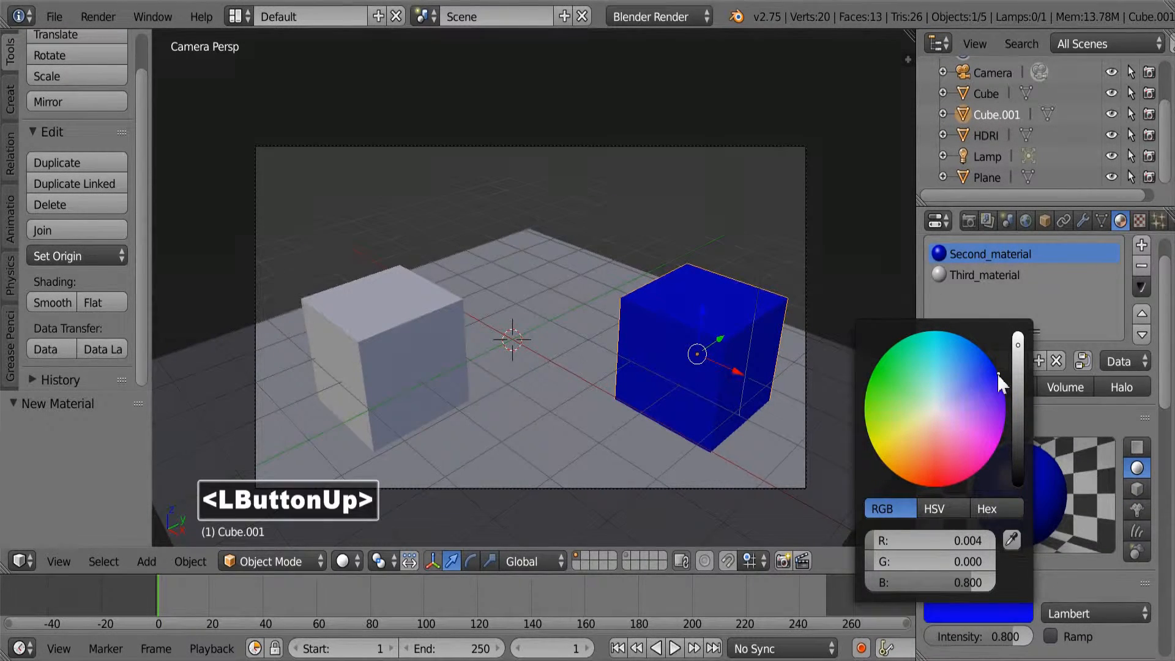
Set the diffuse colour of Third_material to a saturated red.
{"action": "left_click", "coordinate": [983, 273]}
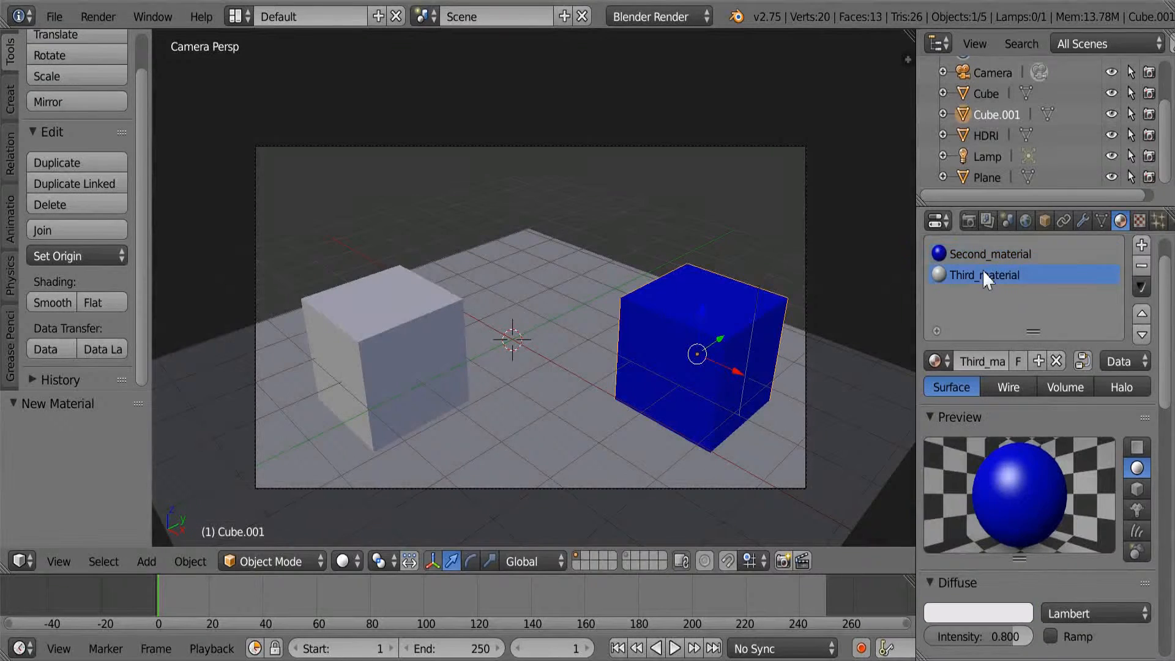
{"action": "left_click", "coordinate": [962, 612]}
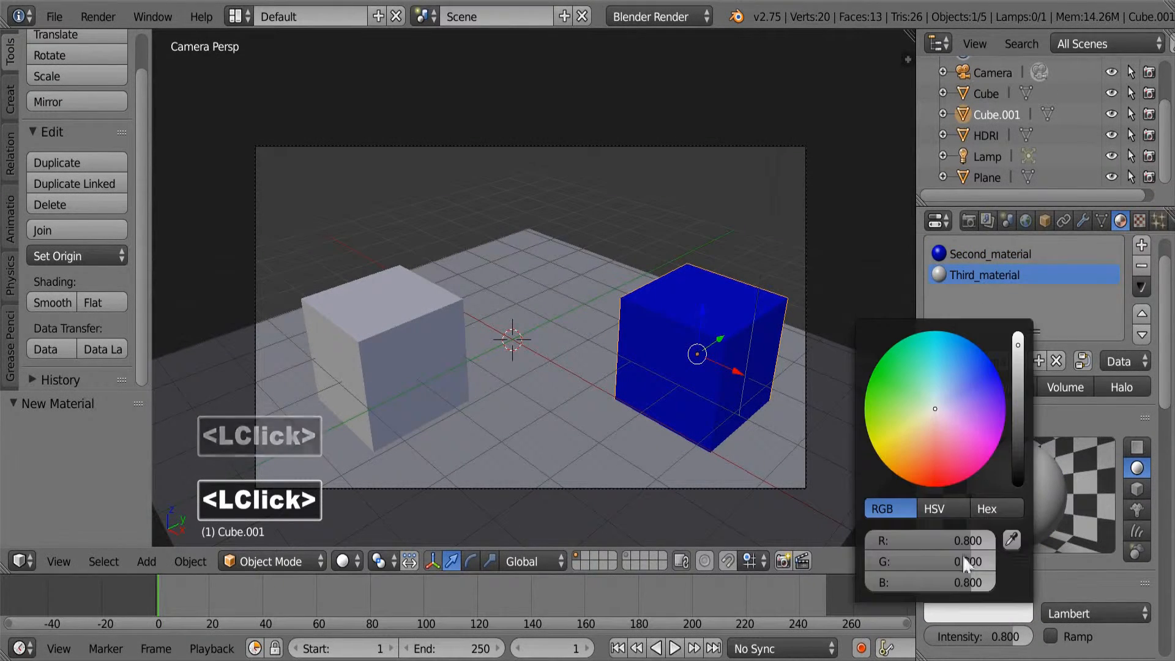
{"action": "left_click_drag", "start_coordinate": [938, 462], "coordinate": [935, 488]}
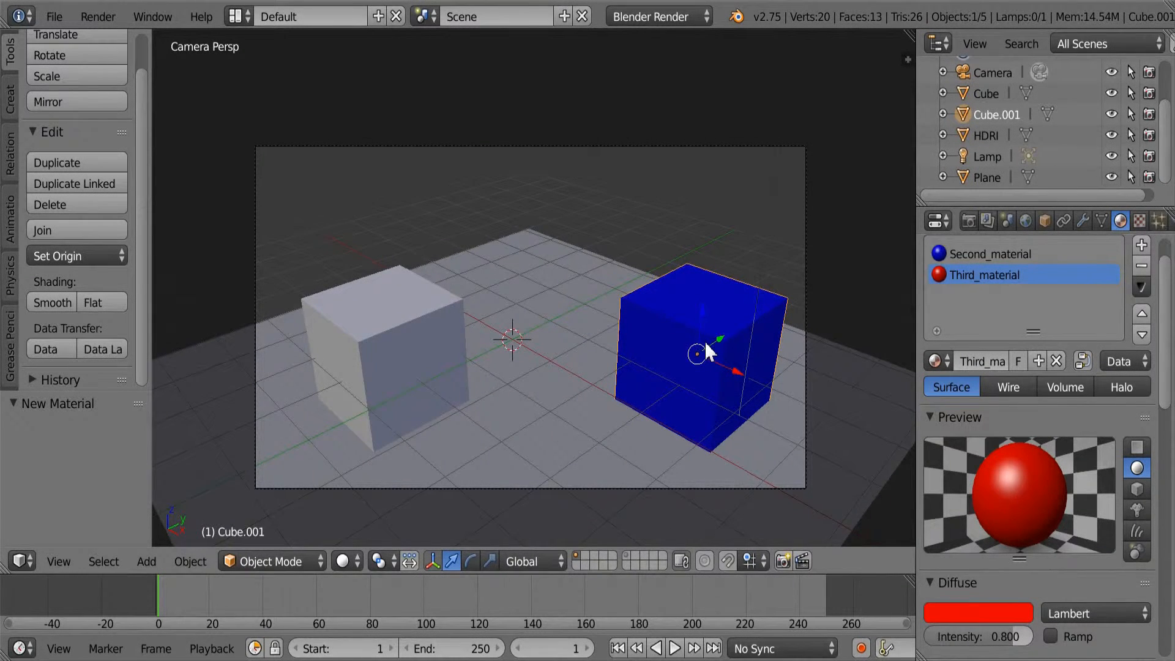
Enter Edit Mode on Cube.001 and select the four corner vertices of its shaded side face.
{"action": "key", "text": "Tab"}
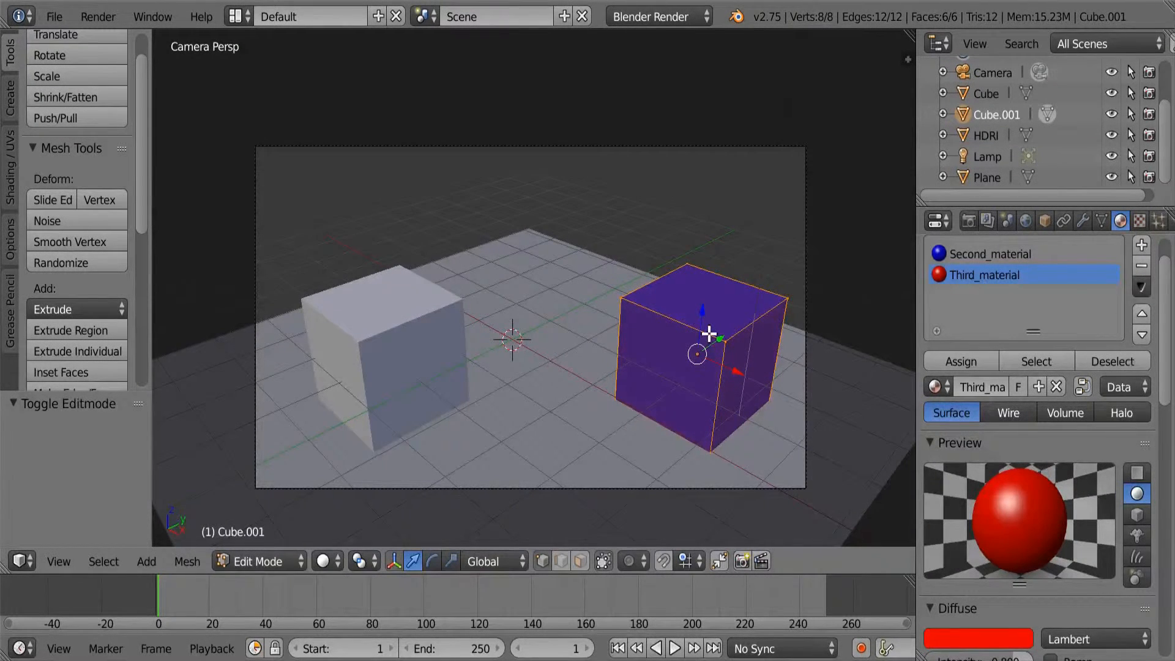
{"action": "right_click", "coordinate": [726, 343]}
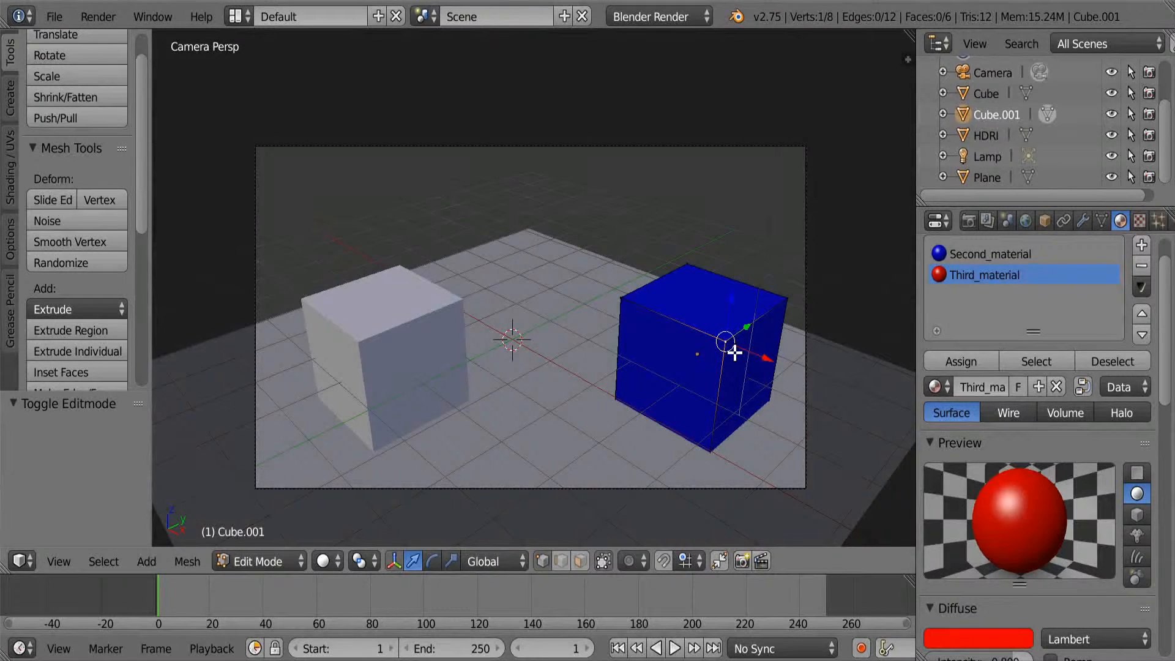
{"action": "right_click", "coordinate": [783, 302], "text": "shift"}
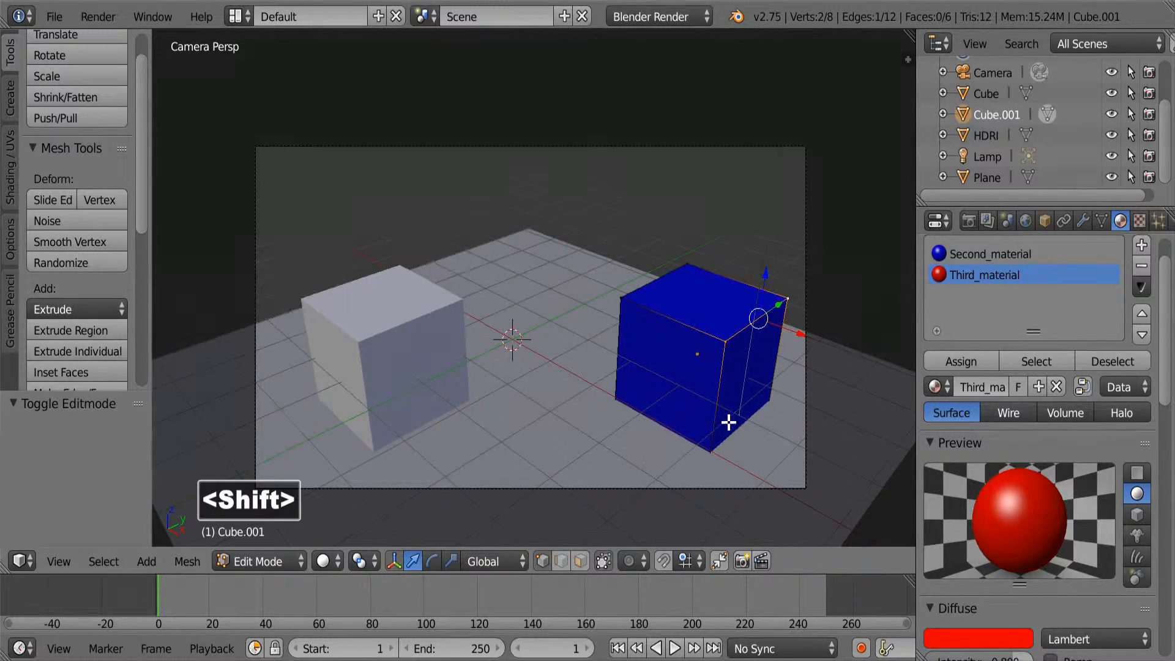
{"action": "right_click", "coordinate": [713, 450], "text": "shift"}
{"action": "right_click", "coordinate": [770, 404], "text": "shift"}
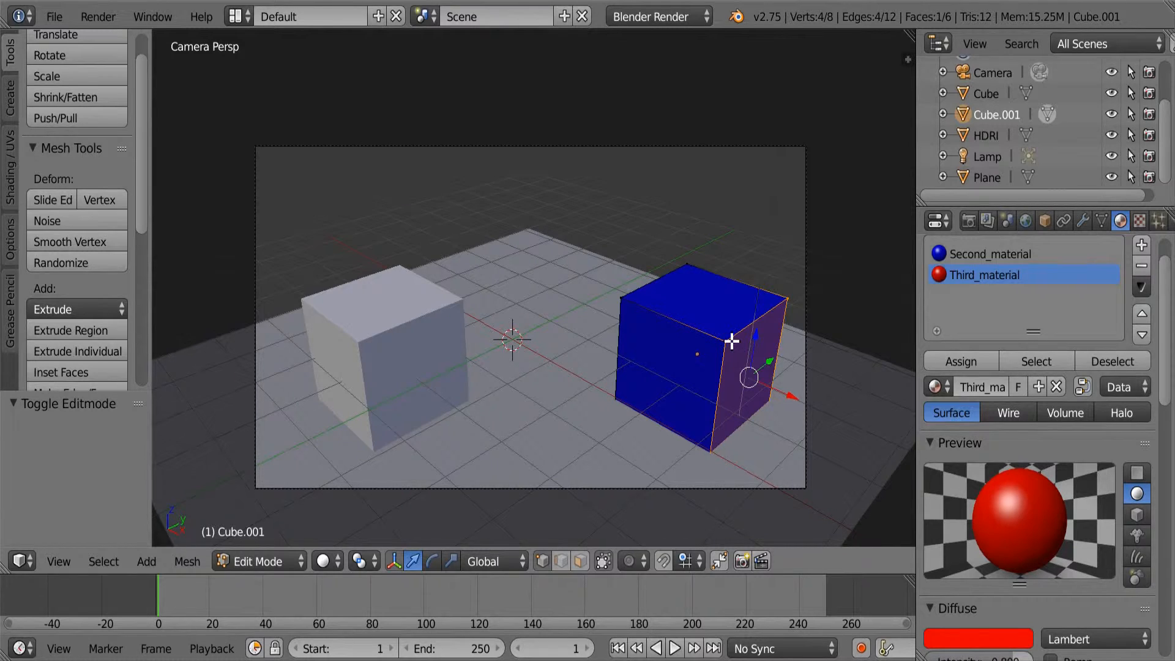
Select the whole mesh of Cube.001 and subdivide it with one cut.
{"action": "key", "text": "a"}
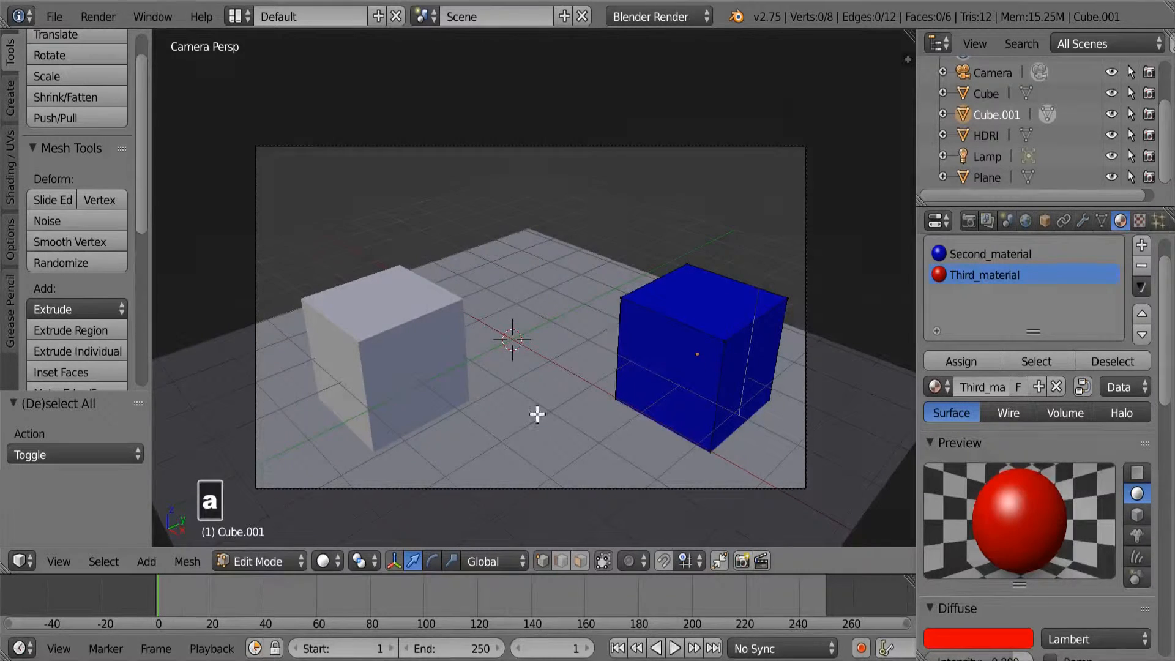
{"action": "key", "text": "a"}
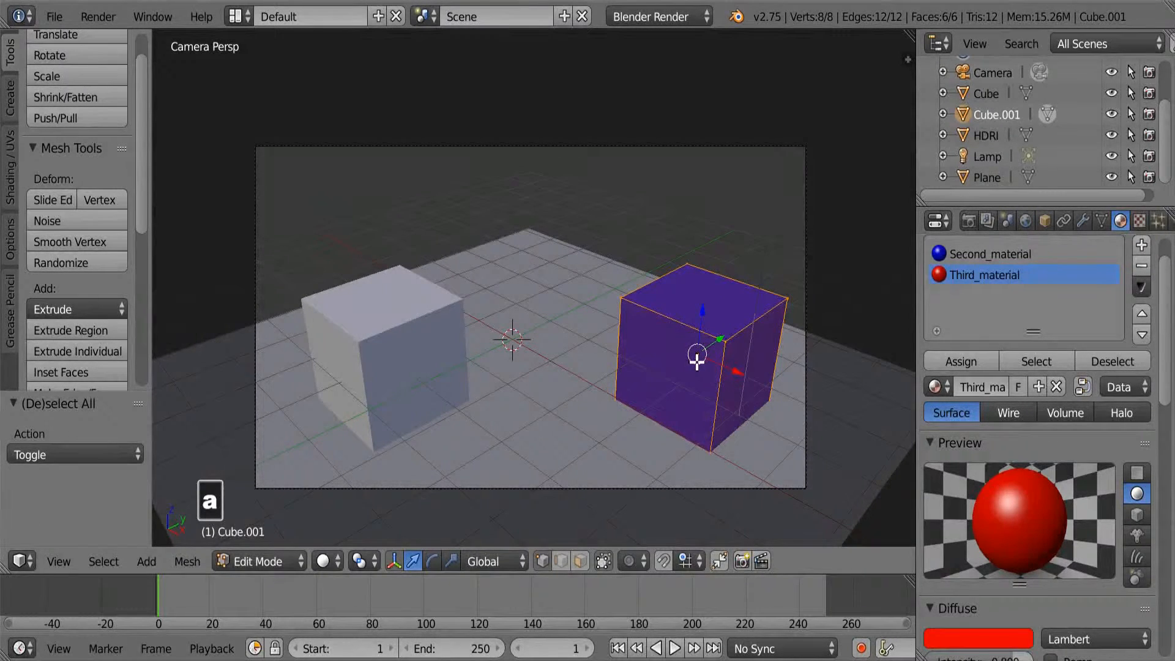
{"action": "key", "text": "w"}
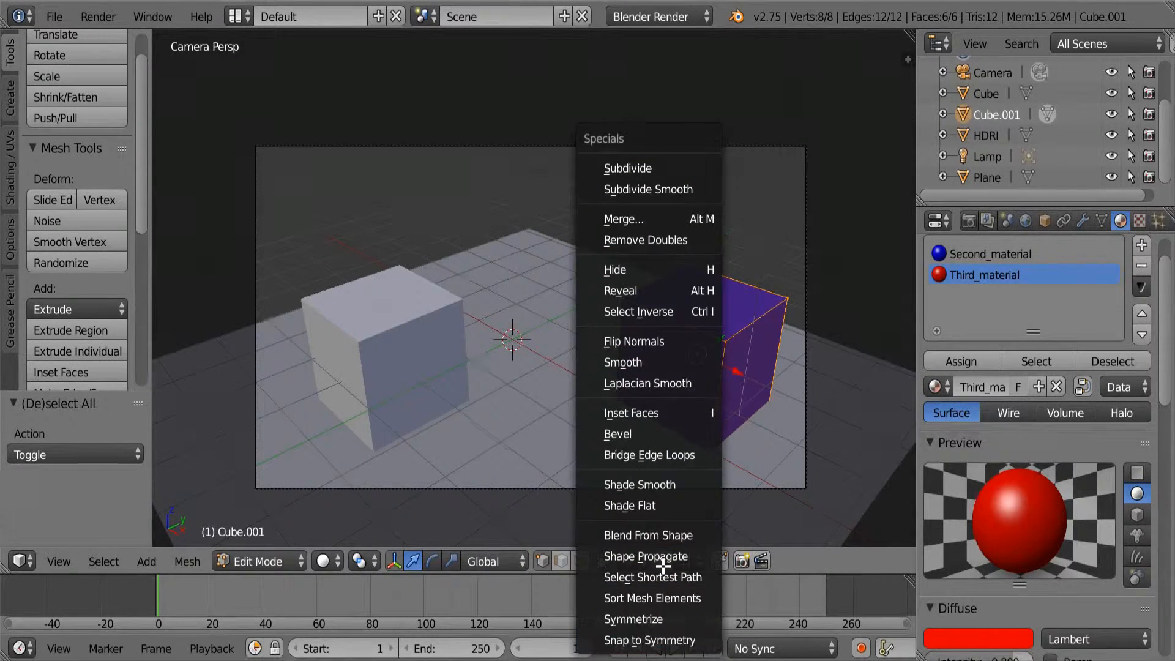
{"action": "left_click", "coordinate": [651, 177]}
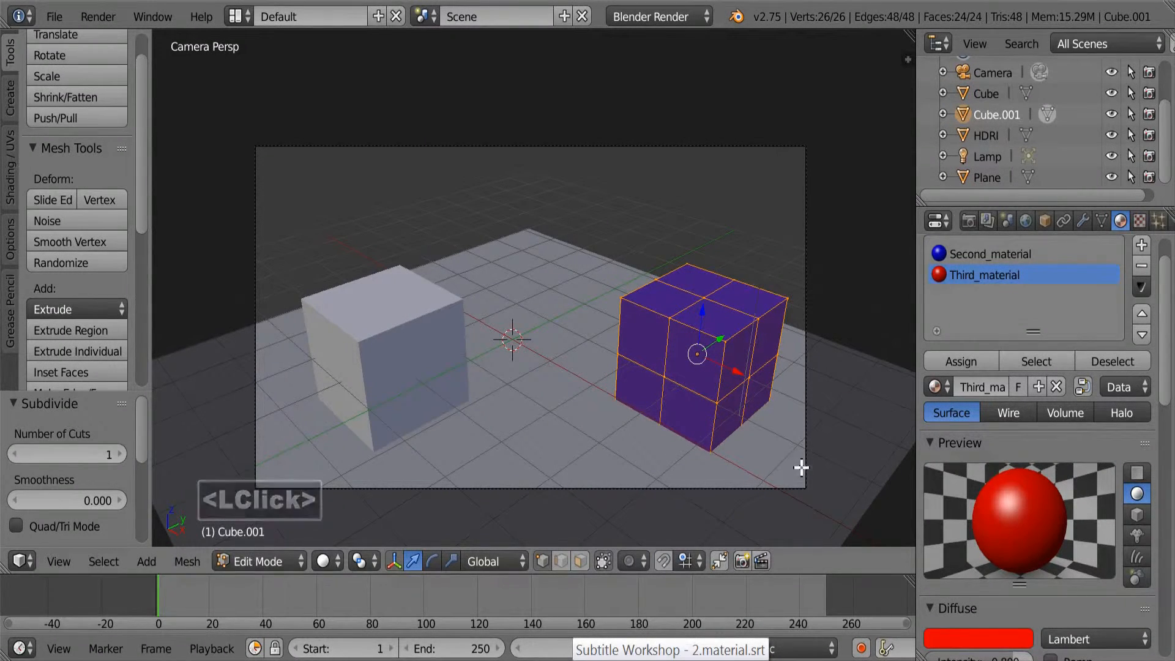
Select the seven vertices enclosing the three small faces around the upper front corner of Cube.001.
{"action": "right_click", "coordinate": [708, 301]}
{"action": "right_click", "coordinate": [673, 328], "text": "shift"}
{"action": "right_click", "coordinate": [667, 375], "text": "shift"}
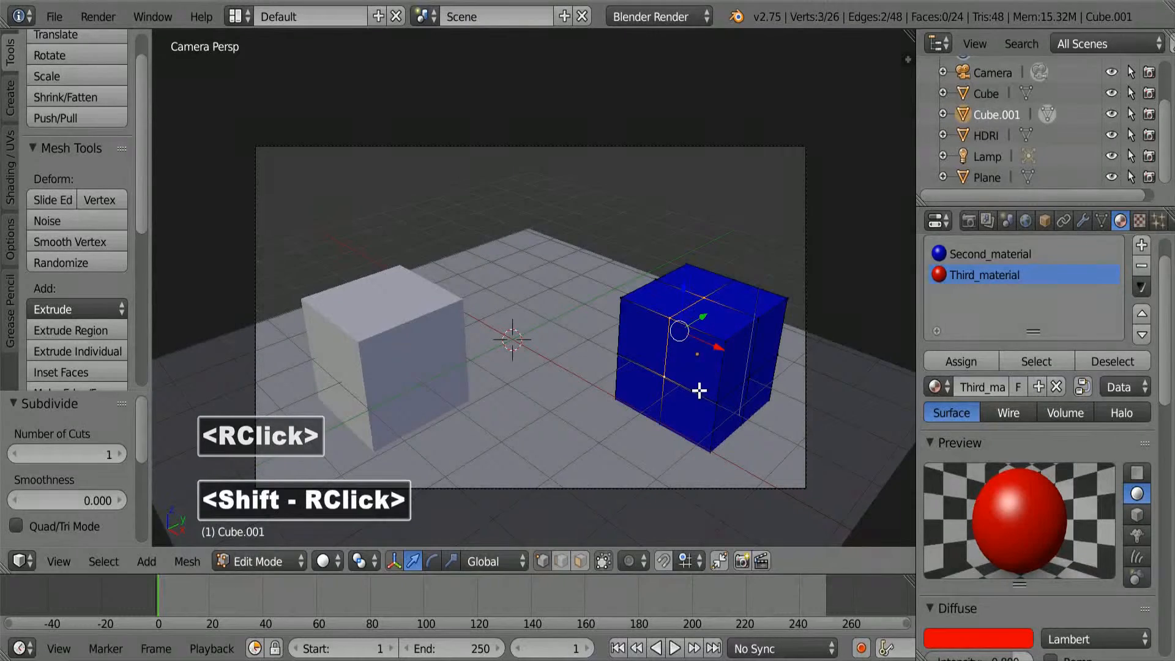
{"action": "right_click", "coordinate": [716, 401], "text": "shift"}
{"action": "right_click", "coordinate": [756, 376], "text": "shift"}
{"action": "right_click", "coordinate": [756, 323], "text": "shift"}
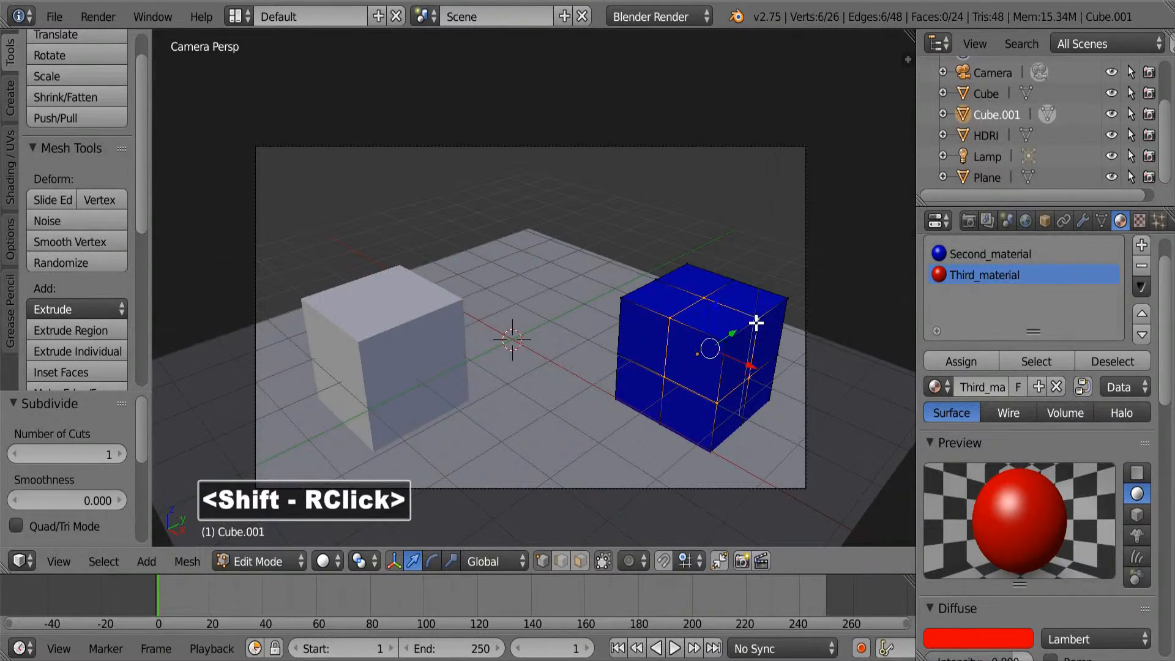
{"action": "right_click", "coordinate": [729, 351], "text": "shift"}
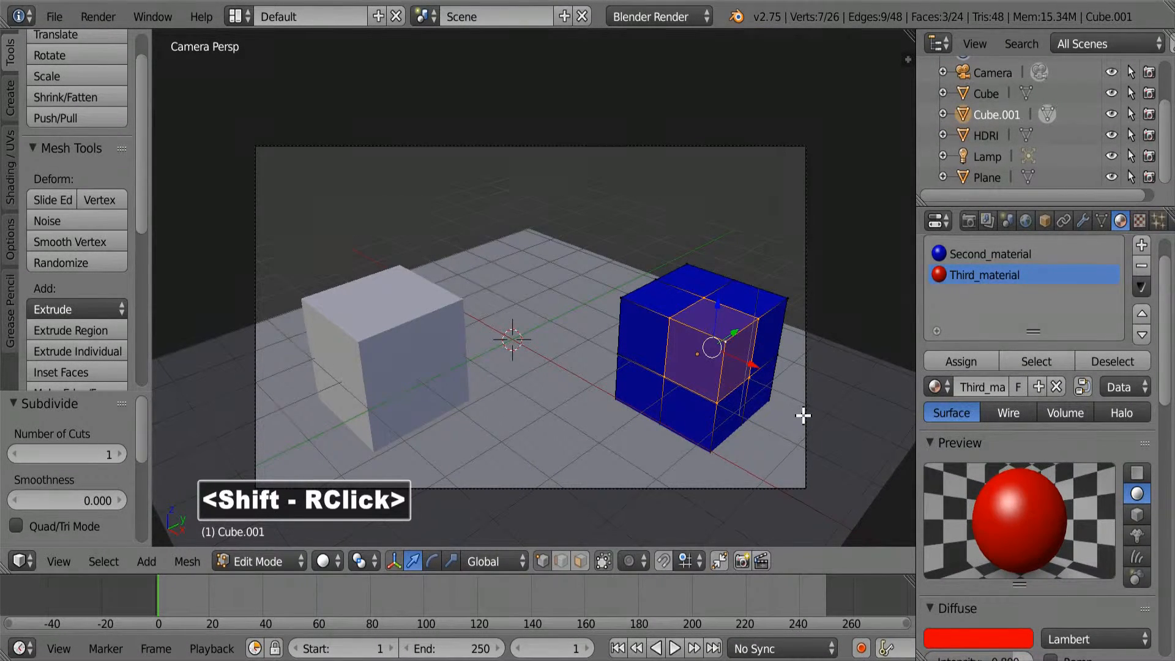
Assign Third_material to the three selected faces and return to Object Mode.
{"action": "left_click", "coordinate": [981, 281]}
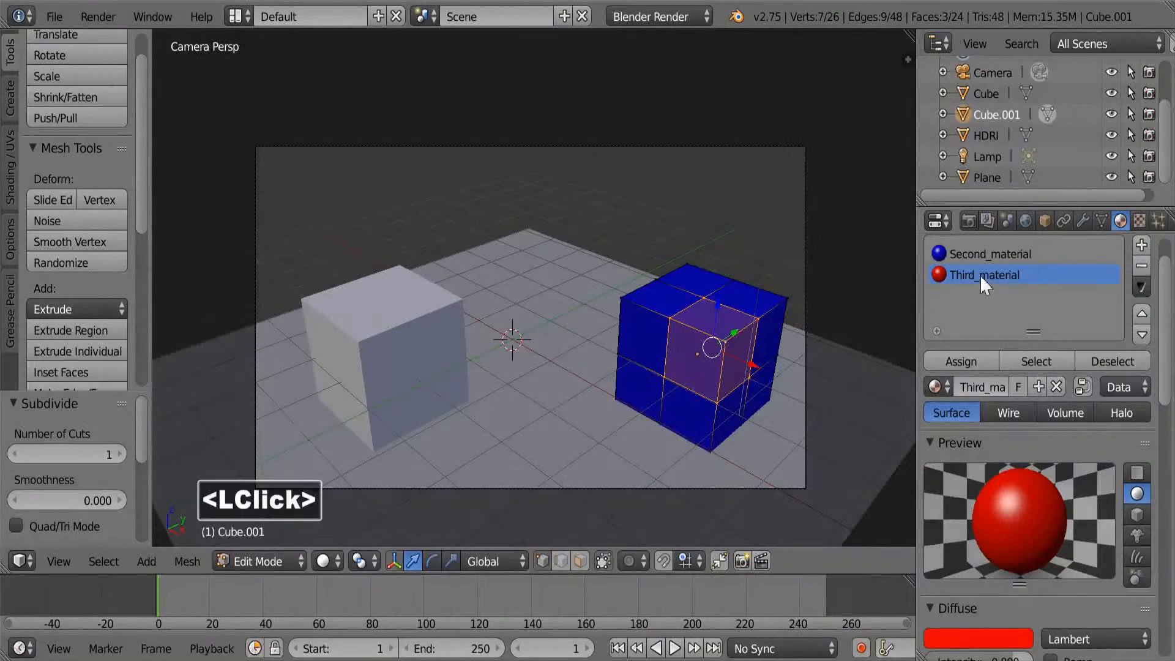
{"action": "left_click", "coordinate": [960, 352]}
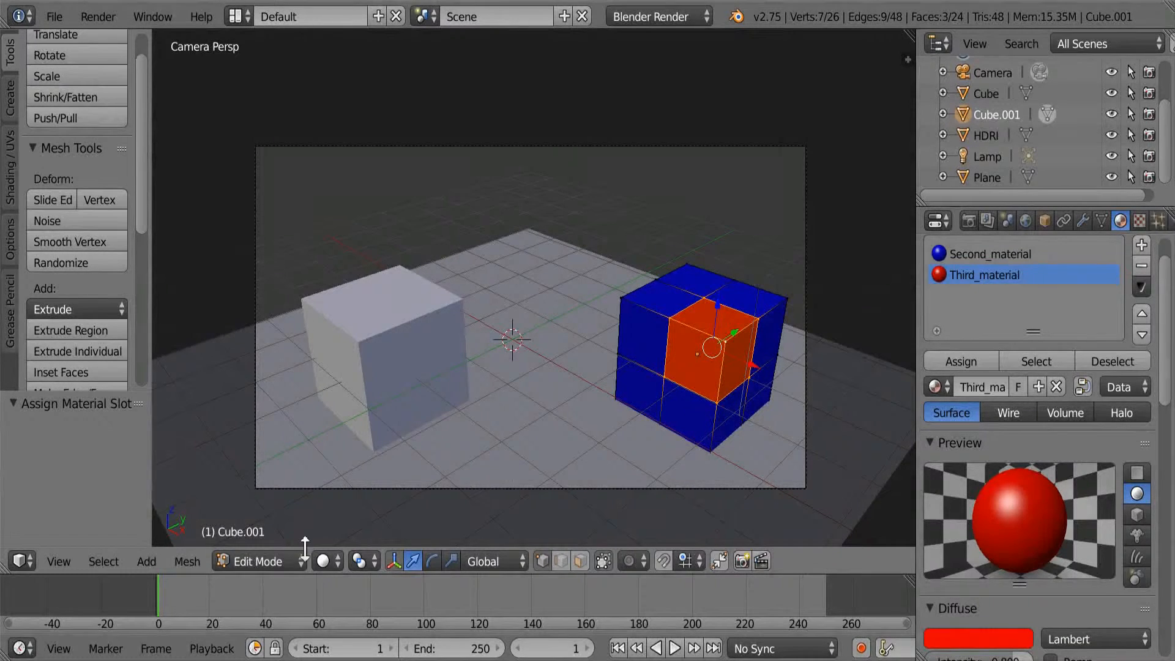
{"action": "left_click", "coordinate": [277, 561]}
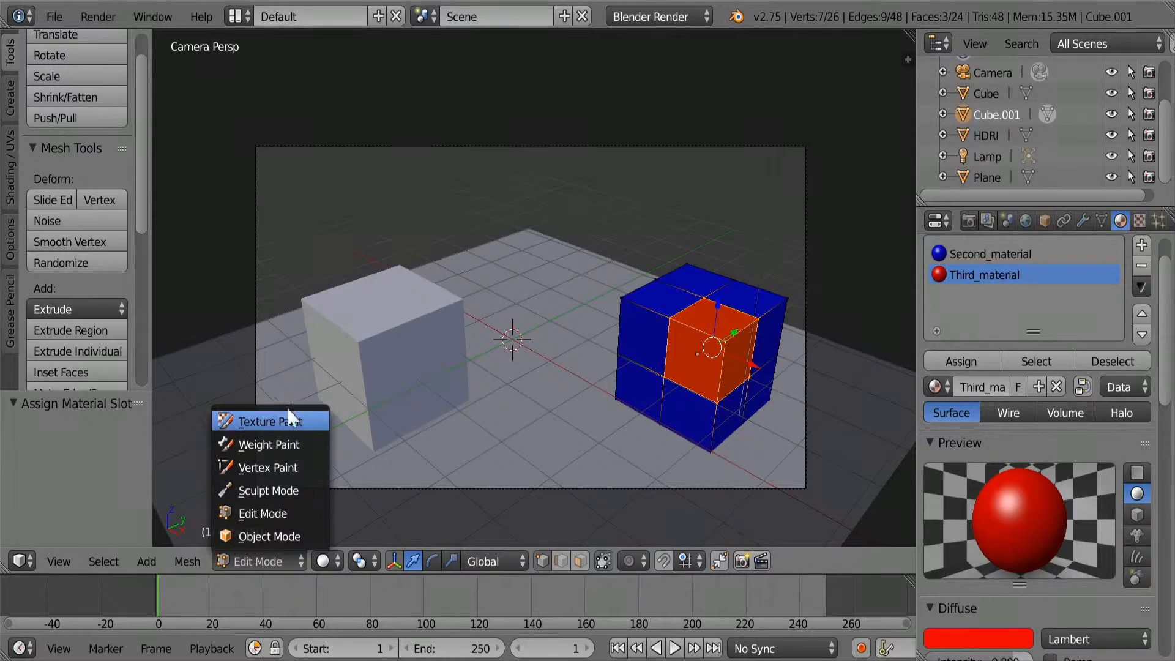
{"action": "left_click", "coordinate": [280, 536]}
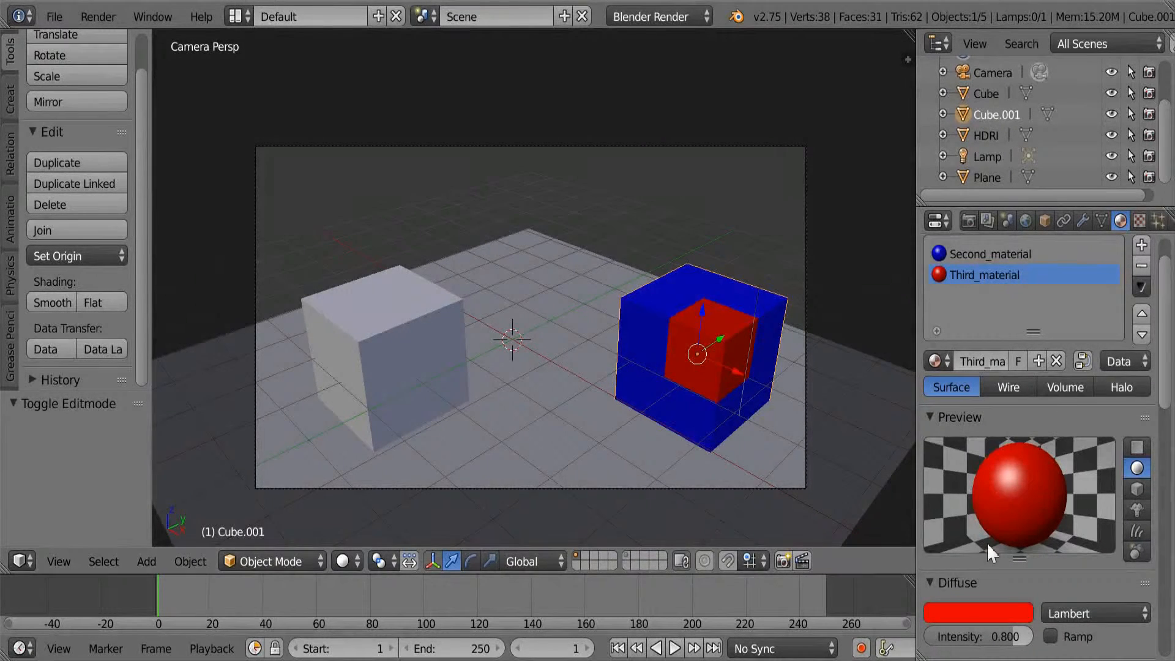
Shift the diffuse colour of Third_material to a slightly more orange red, about R 0.800, G 0.009, B 0.000.
{"action": "left_click", "coordinate": [1002, 614]}
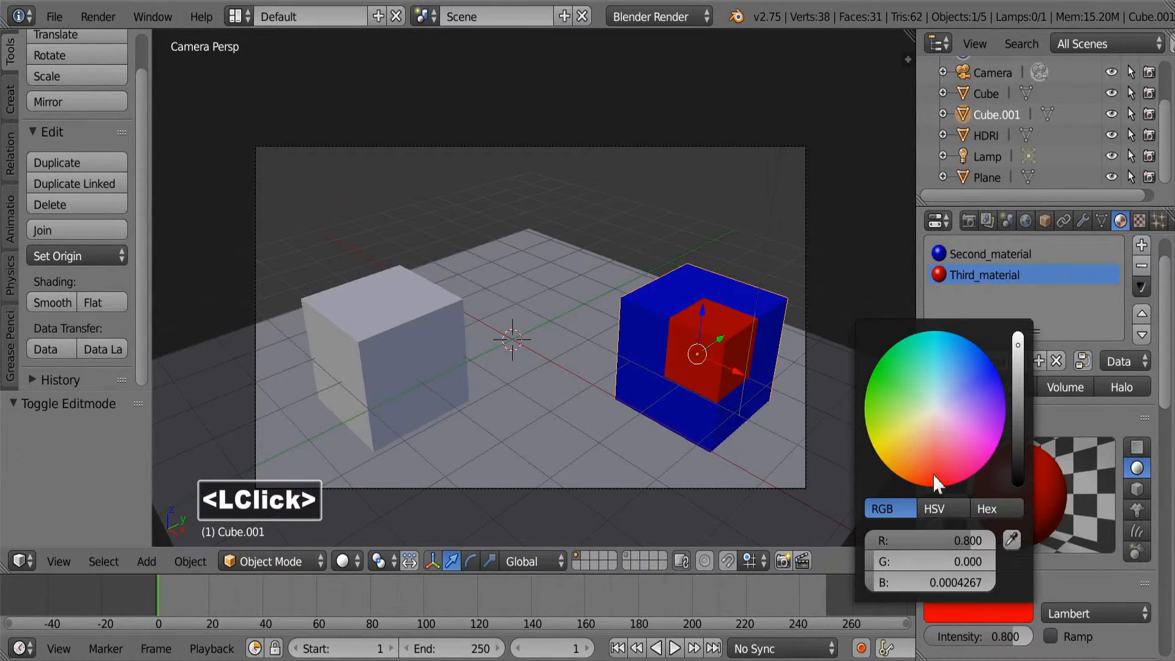
{"action": "mouse_move", "coordinate": [933, 474]}
{"action": "left_mouse_down"}
{"action": "mouse_move", "coordinate": [903, 470]}
{"action": "mouse_move", "coordinate": [885, 428]}
{"action": "mouse_move", "coordinate": [932, 464]}
{"action": "mouse_move", "coordinate": [952, 438]}
{"action": "mouse_move", "coordinate": [935, 396]}
{"action": "mouse_move", "coordinate": [970, 471]}
{"action": "mouse_move", "coordinate": [927, 486]}
{"action": "left_mouse_up"}
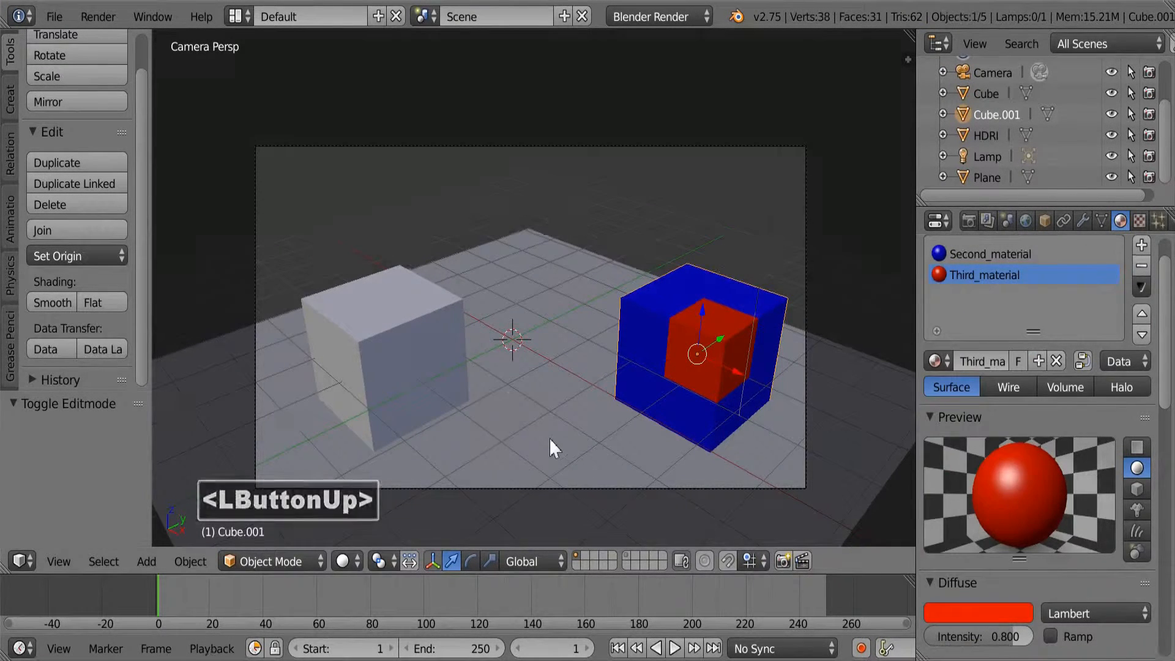
Apply the existing Third_material to the plane and readjust the material's red diffuse colour.
{"action": "right_click", "coordinate": [549, 440]}
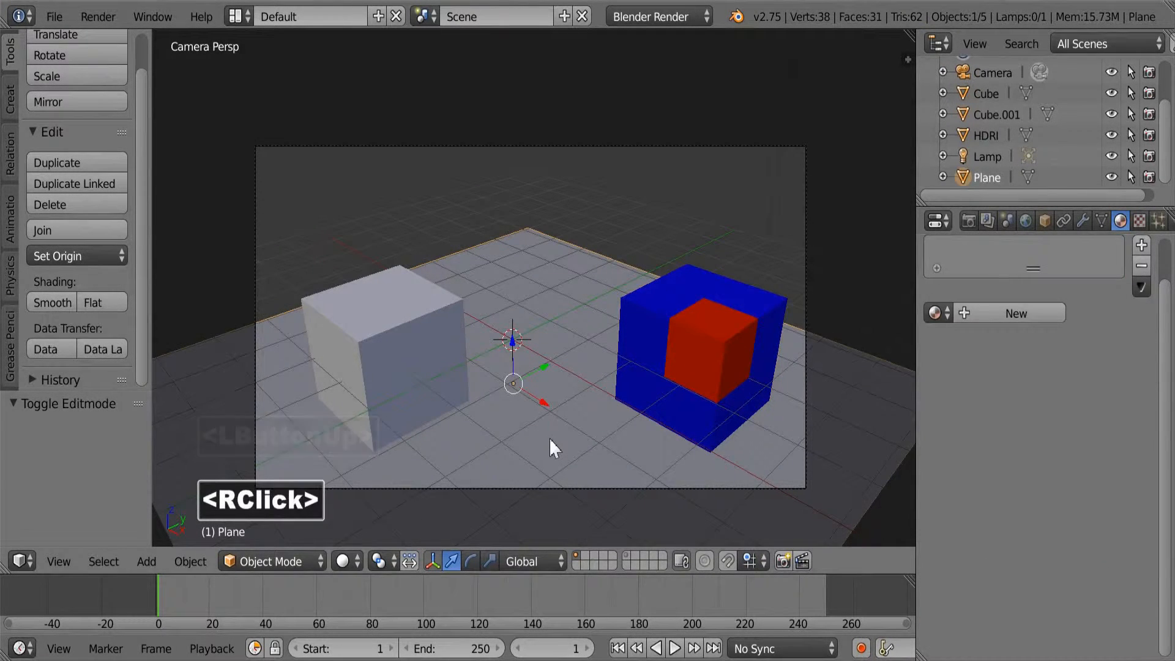
{"action": "left_click", "coordinate": [941, 312]}
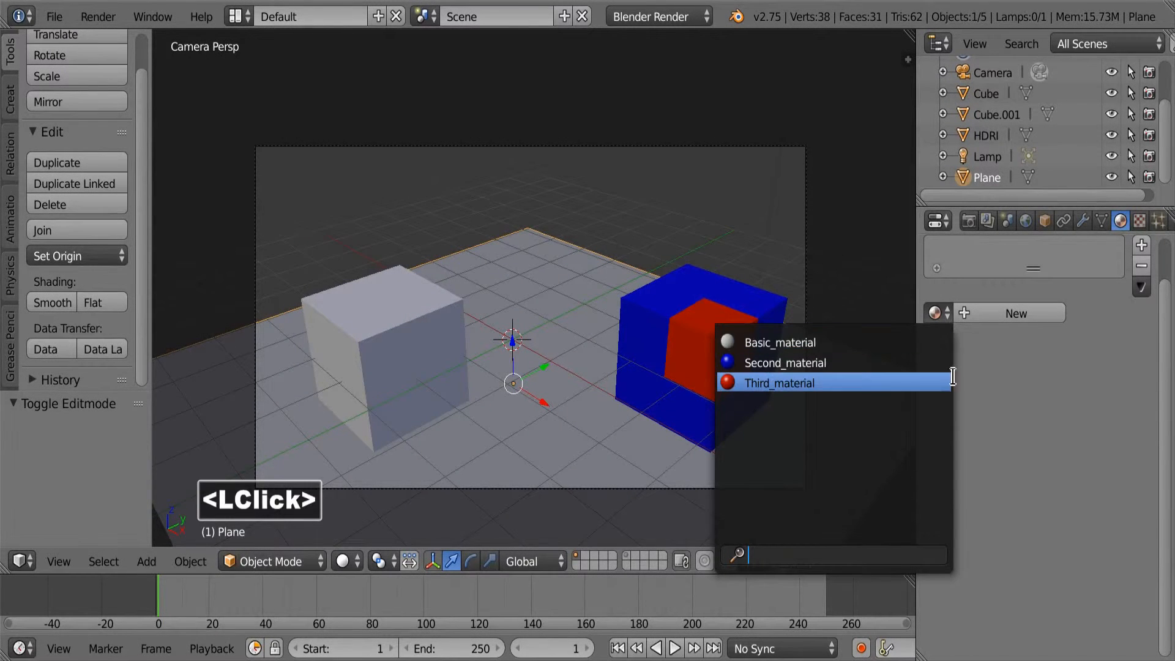
{"action": "left_click", "coordinate": [945, 383]}
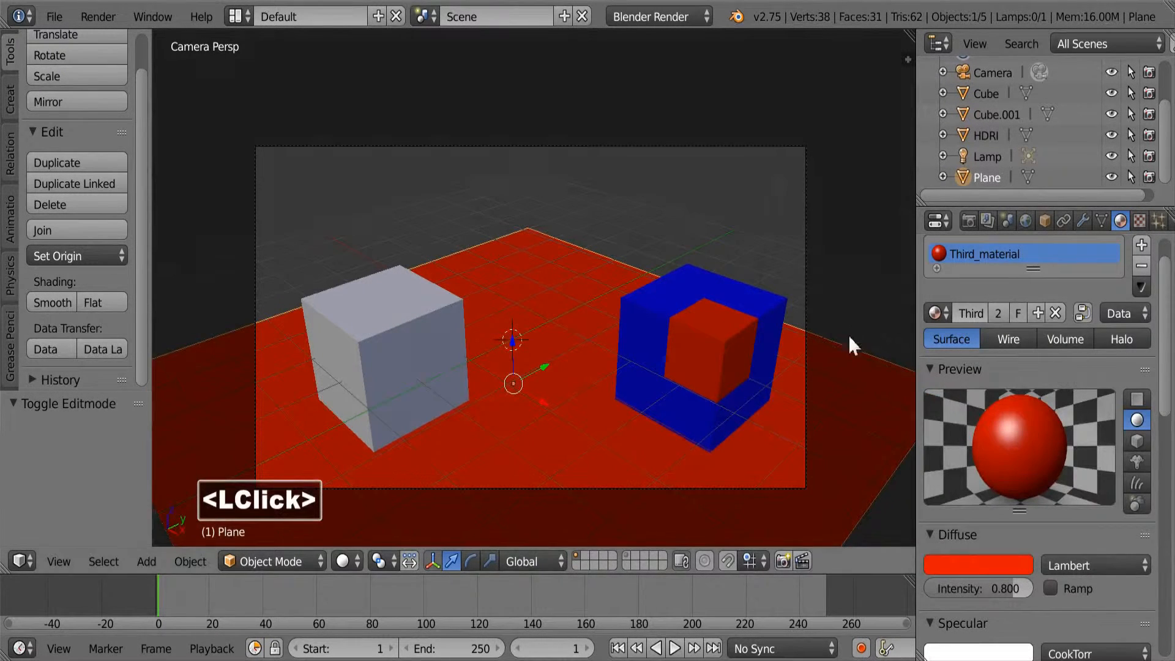
{"action": "left_click", "coordinate": [965, 574]}
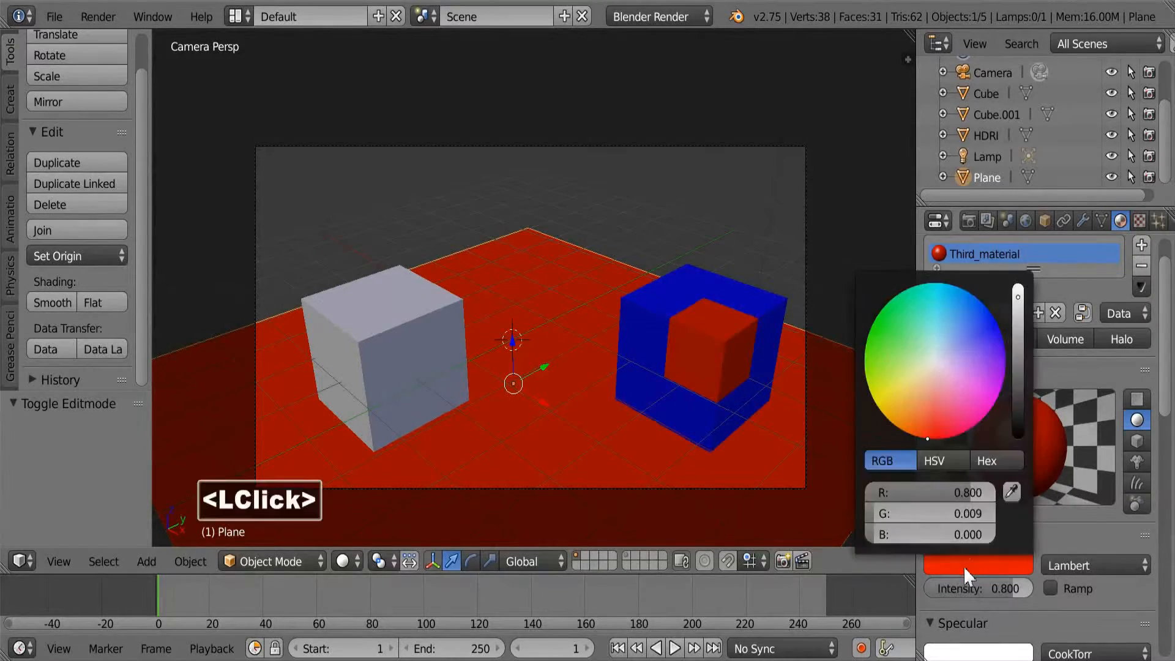
{"action": "mouse_move", "coordinate": [930, 424]}
{"action": "left_mouse_down"}
{"action": "mouse_move", "coordinate": [973, 408]}
{"action": "mouse_move", "coordinate": [959, 358]}
{"action": "mouse_move", "coordinate": [970, 422]}
{"action": "mouse_move", "coordinate": [929, 438]}
{"action": "left_mouse_up"}
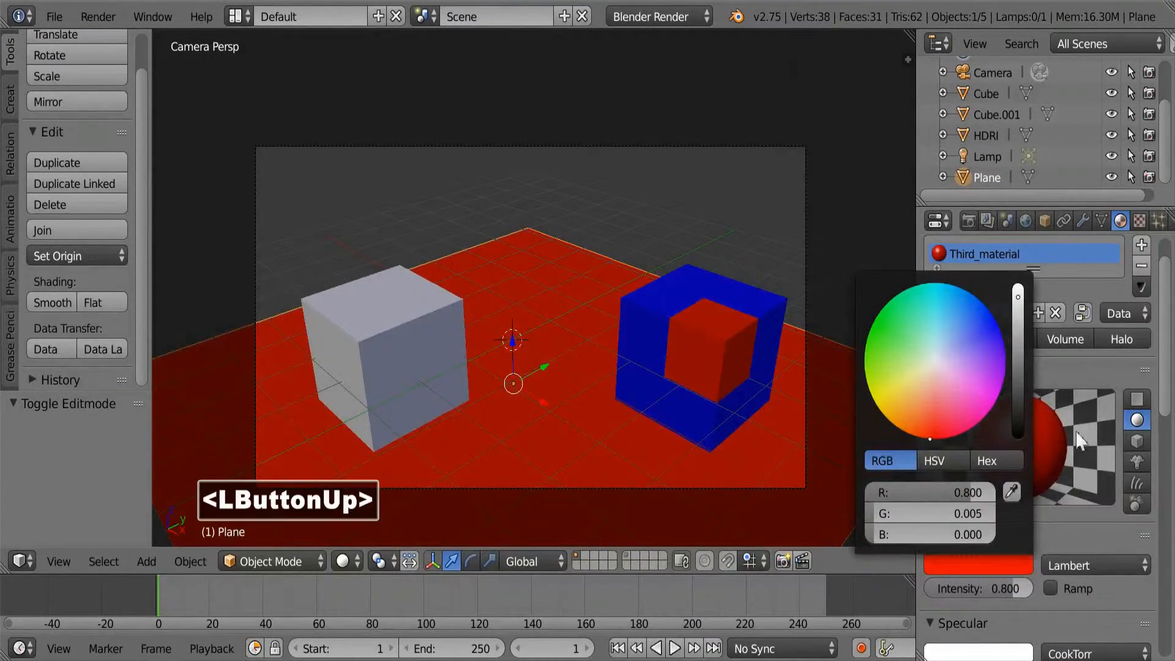
Check which materials are assigned to Cube, Cube.001 and the plane.
{"action": "right_click", "coordinate": [405, 359]}
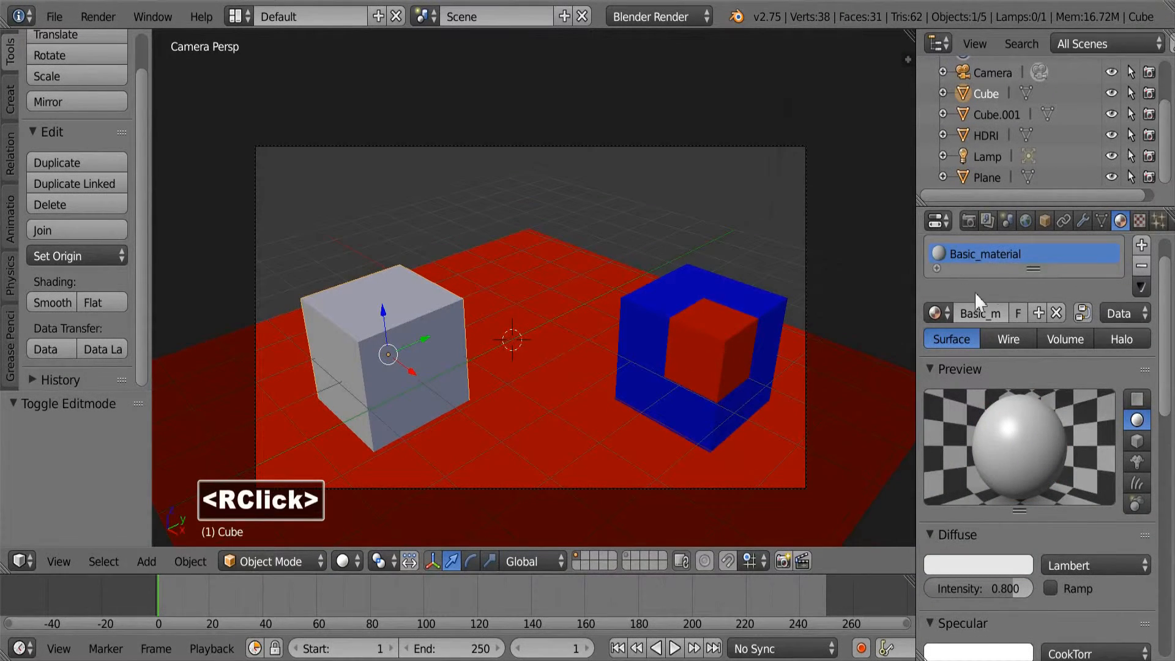
{"action": "right_click", "coordinate": [721, 332]}
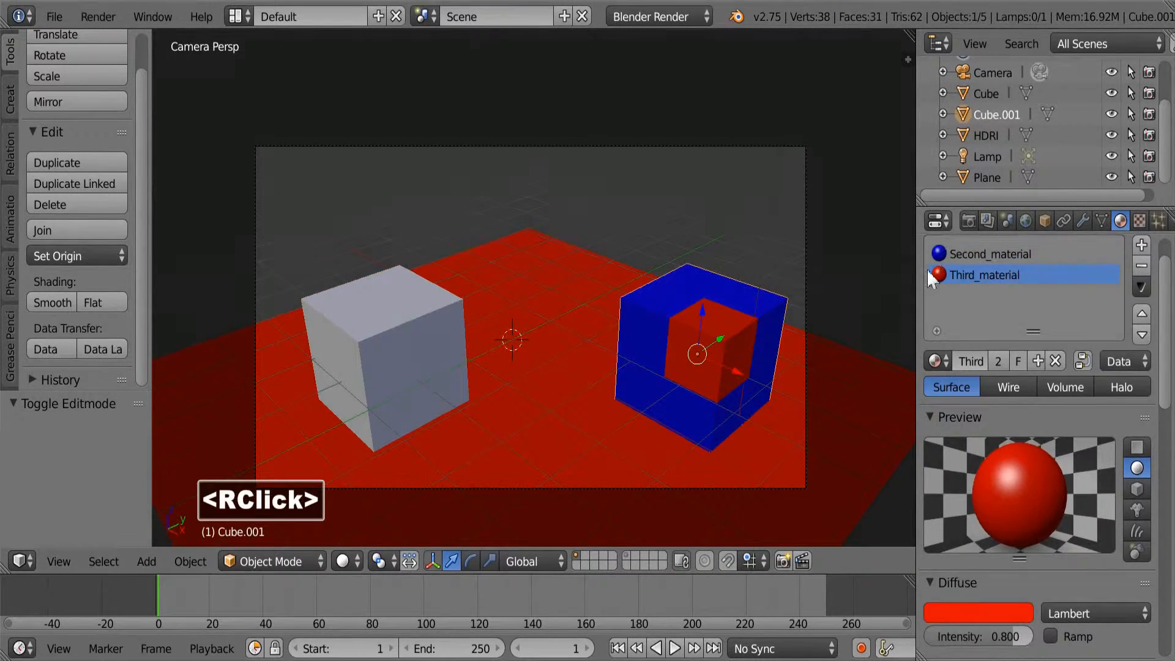
{"action": "right_click", "coordinate": [527, 415]}
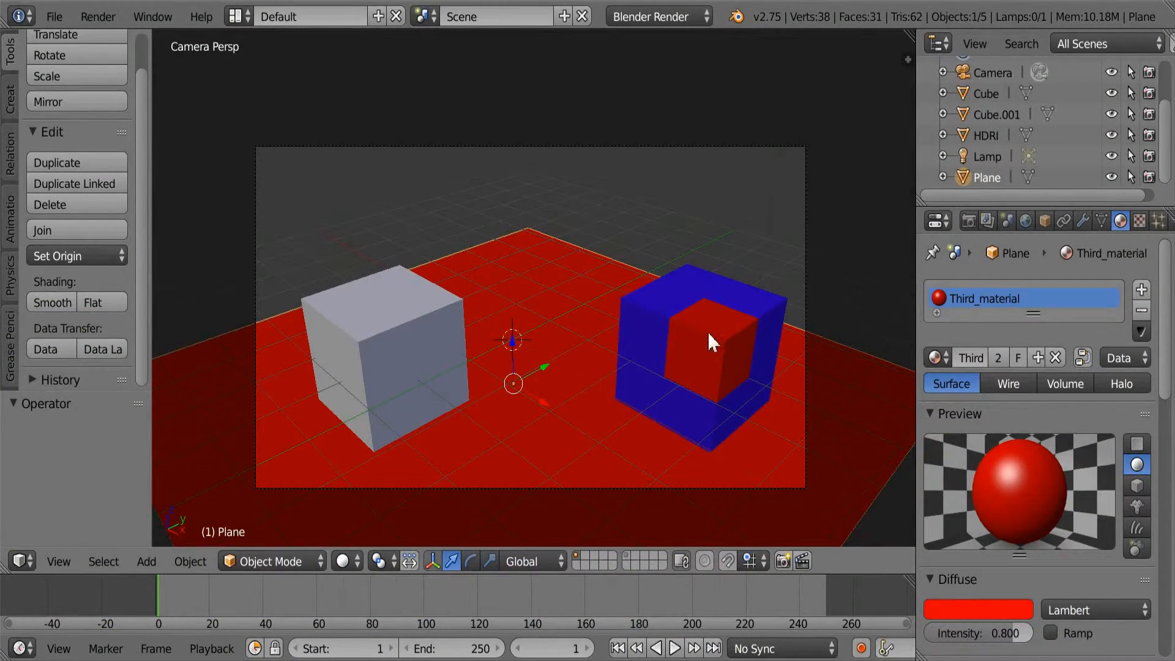
Select the grey Cube and switch the viewport shading to Rendered.
{"action": "right_click", "coordinate": [409, 330]}
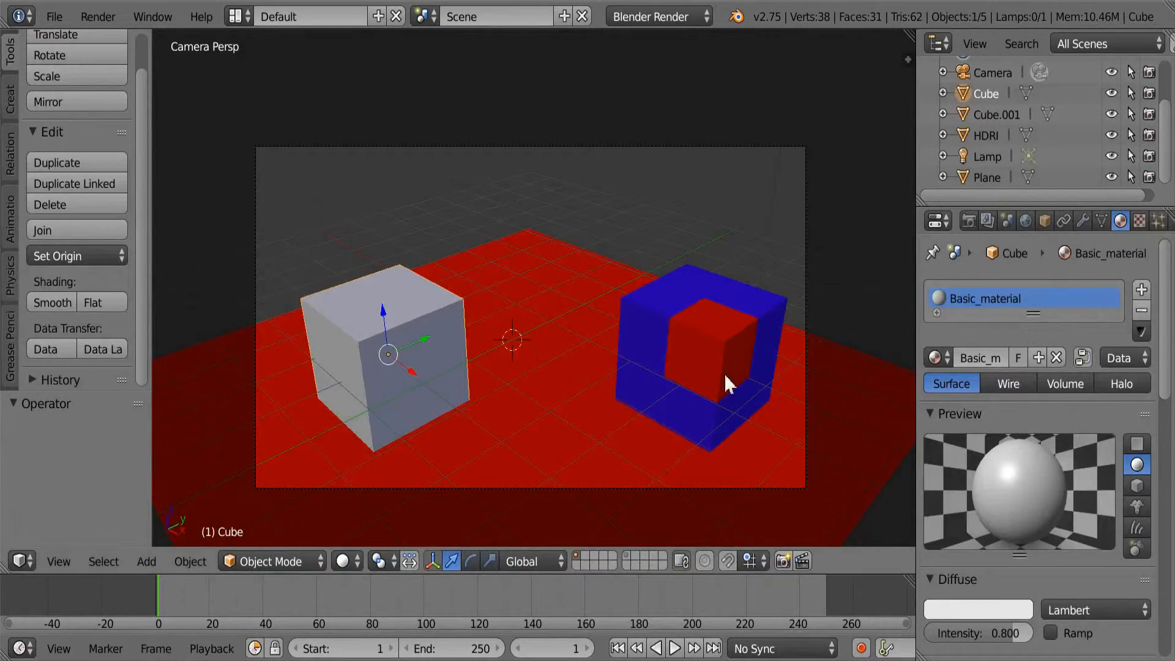
{"action": "left_click", "coordinate": [347, 562]}
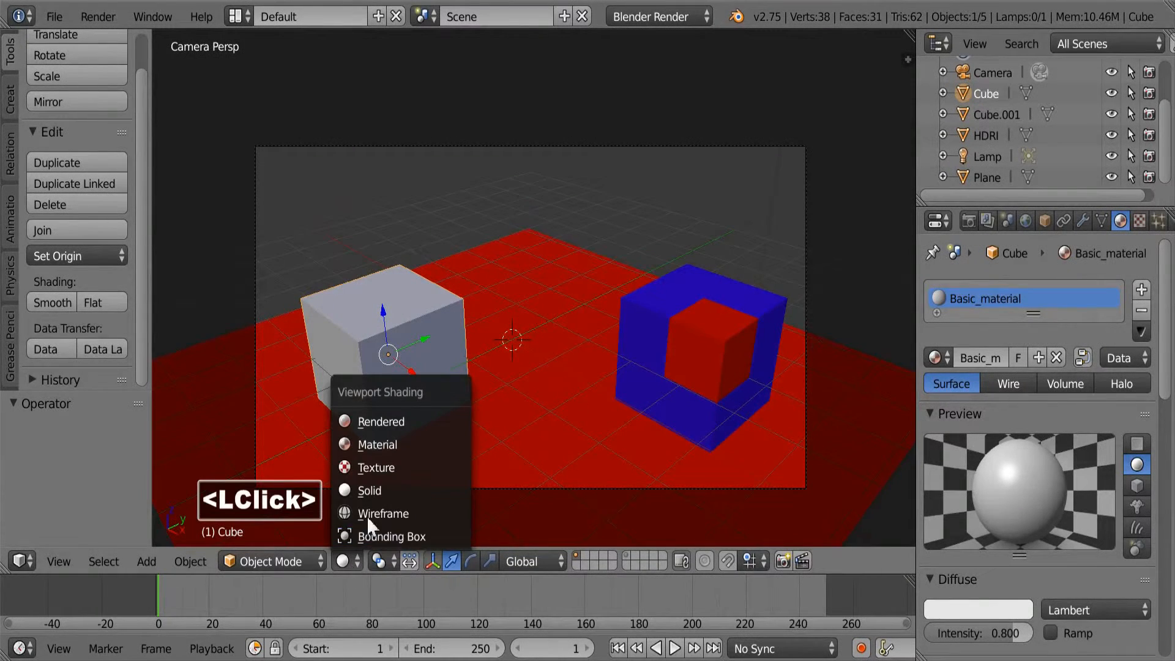
{"action": "left_click", "coordinate": [386, 418]}
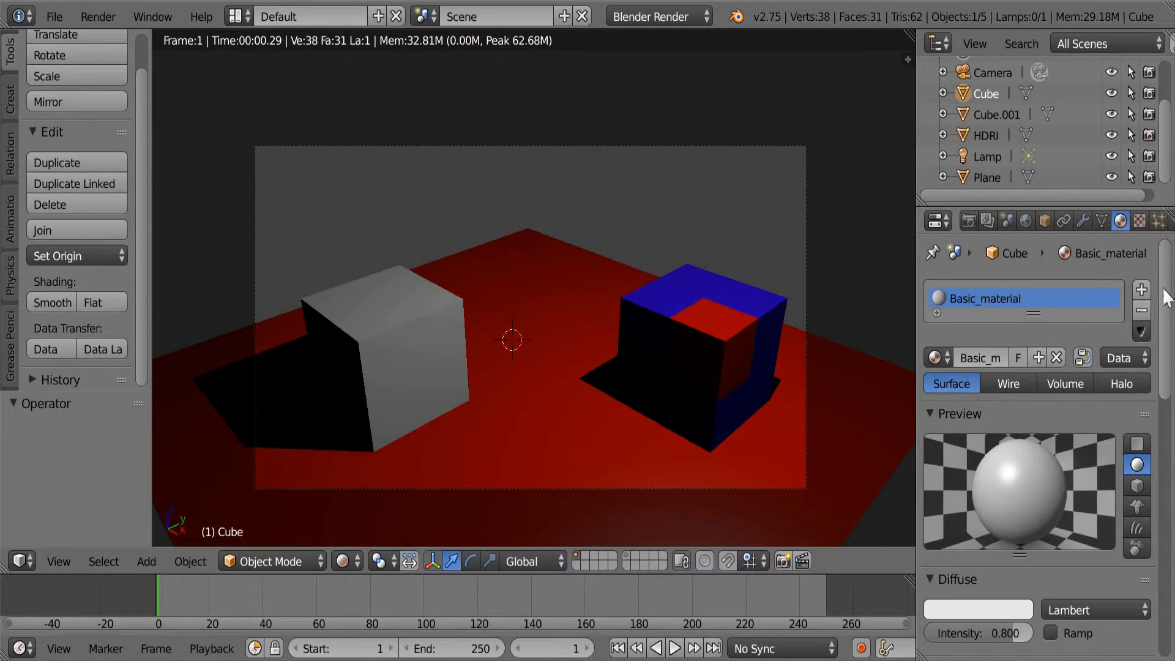
Set the diffuse colour of the Cube's Basic_material to a medium green.
{"action": "left_click_drag", "start_coordinate": [1164, 293], "coordinate": [1170, 364]}
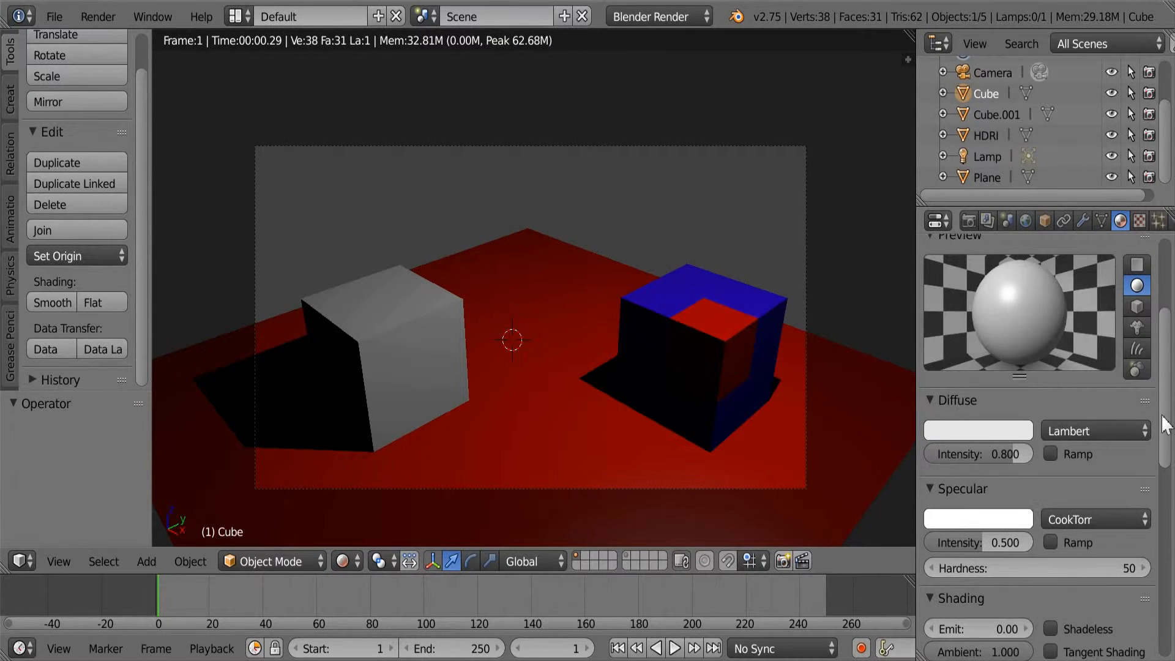
{"action": "left_click_drag", "start_coordinate": [1169, 432], "coordinate": [1169, 468]}
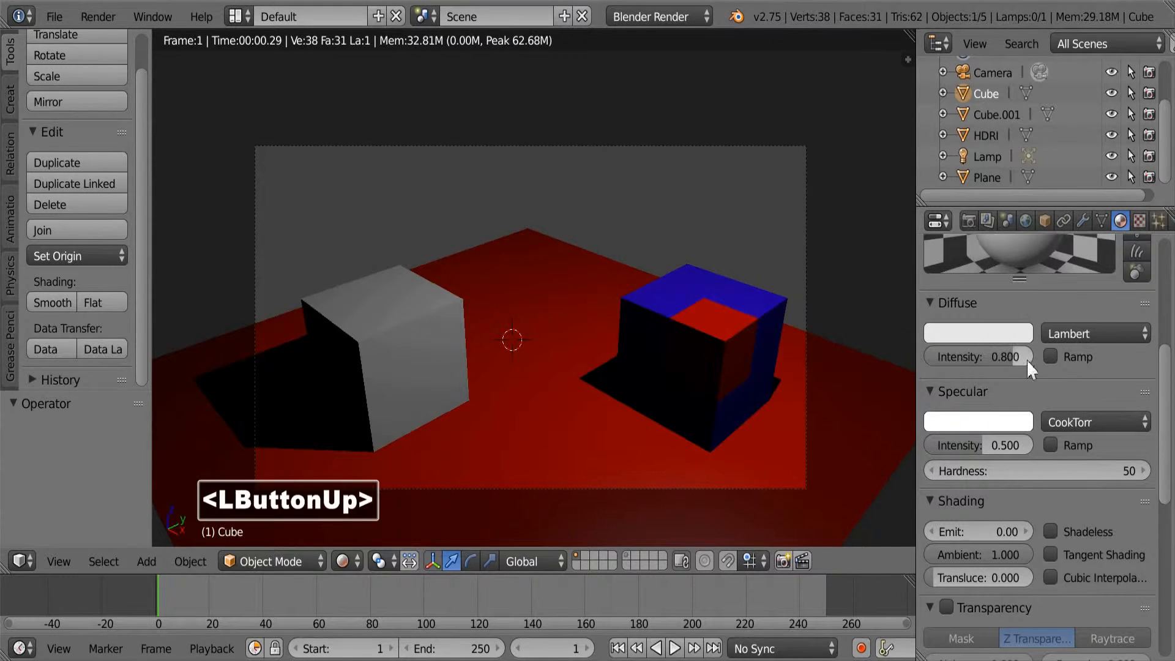
{"action": "left_click", "coordinate": [978, 334]}
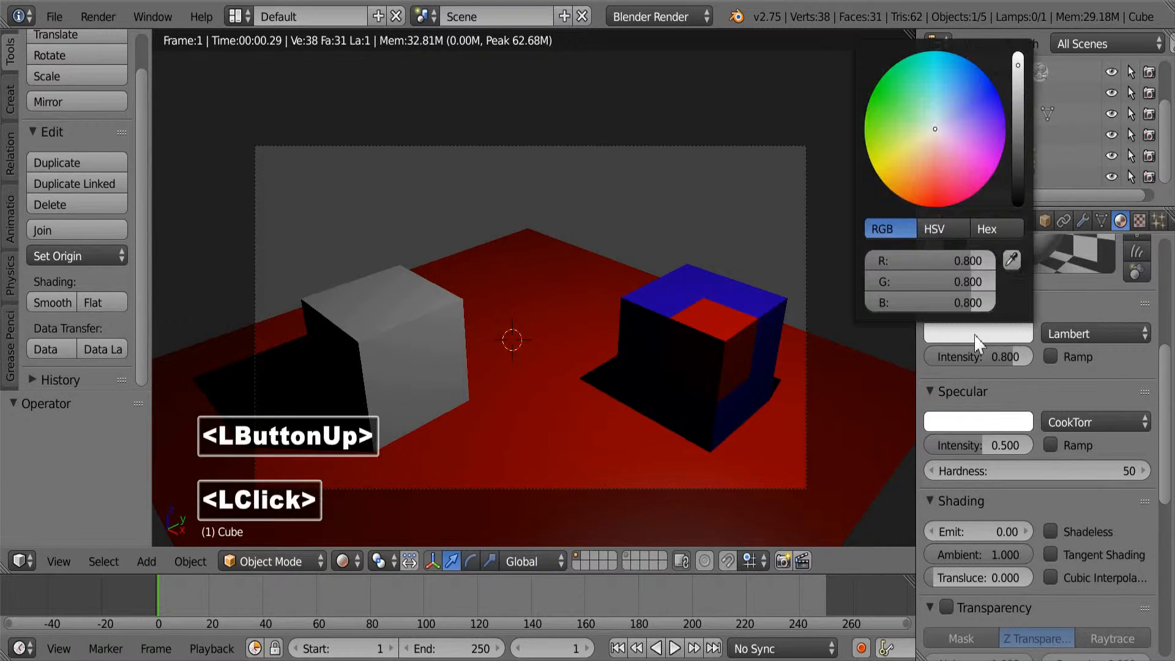
{"action": "left_click", "coordinate": [909, 123]}
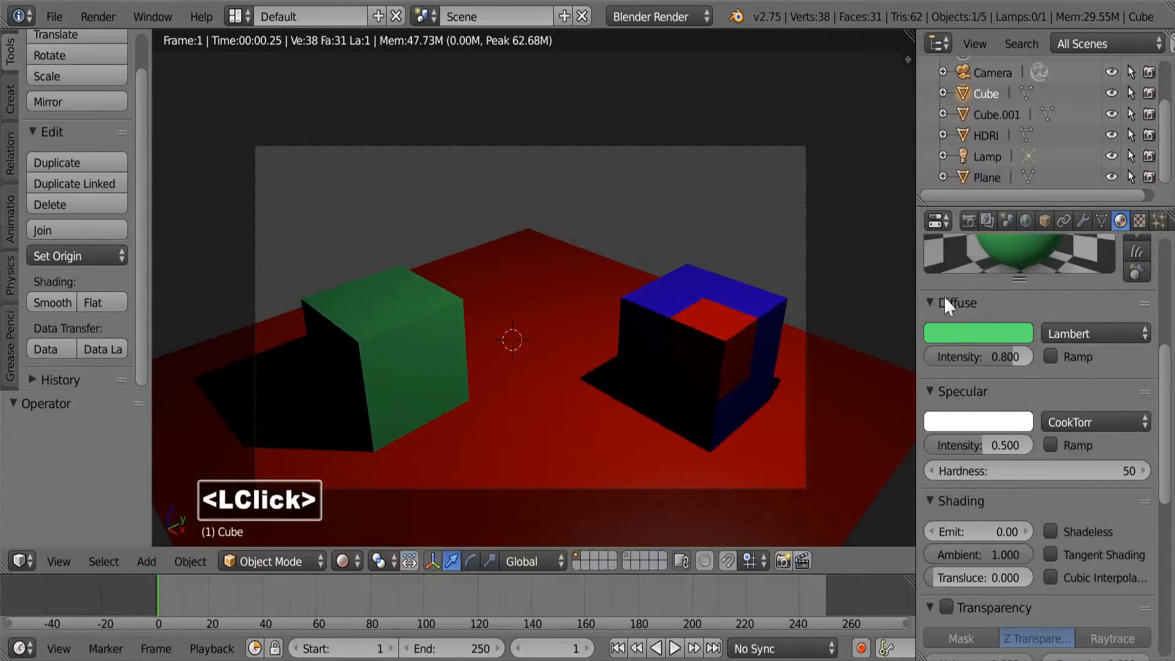
Collapse the Diffuse settings of Basic_material to reach its Specular and Shading settings.
{"action": "left_click", "coordinate": [936, 304]}
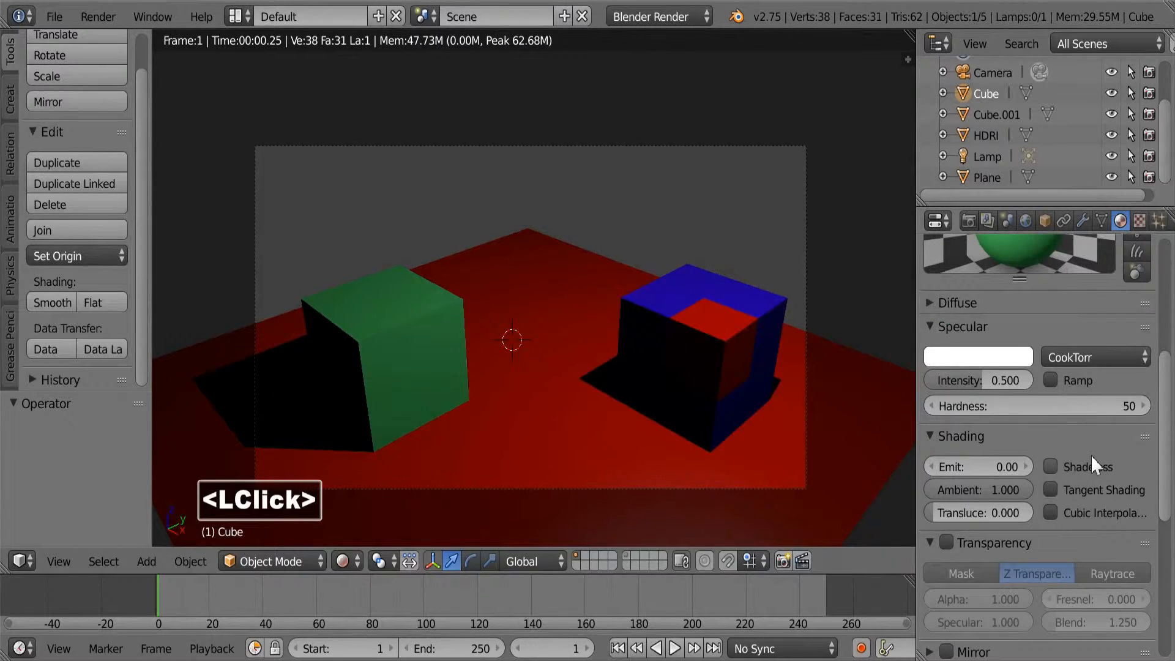
{"action": "scroll", "coordinate": [1166, 394], "scroll_direction": "down", "scroll_amount": 1}
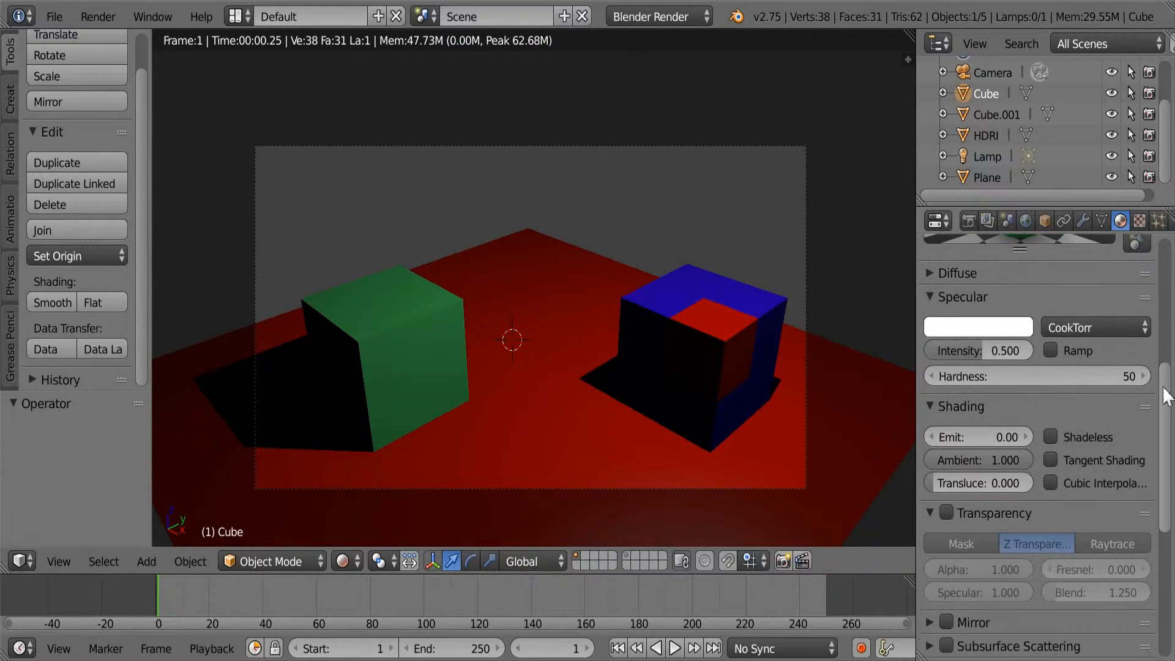
{"action": "left_click_drag", "start_coordinate": [1165, 394], "coordinate": [1165, 404]}
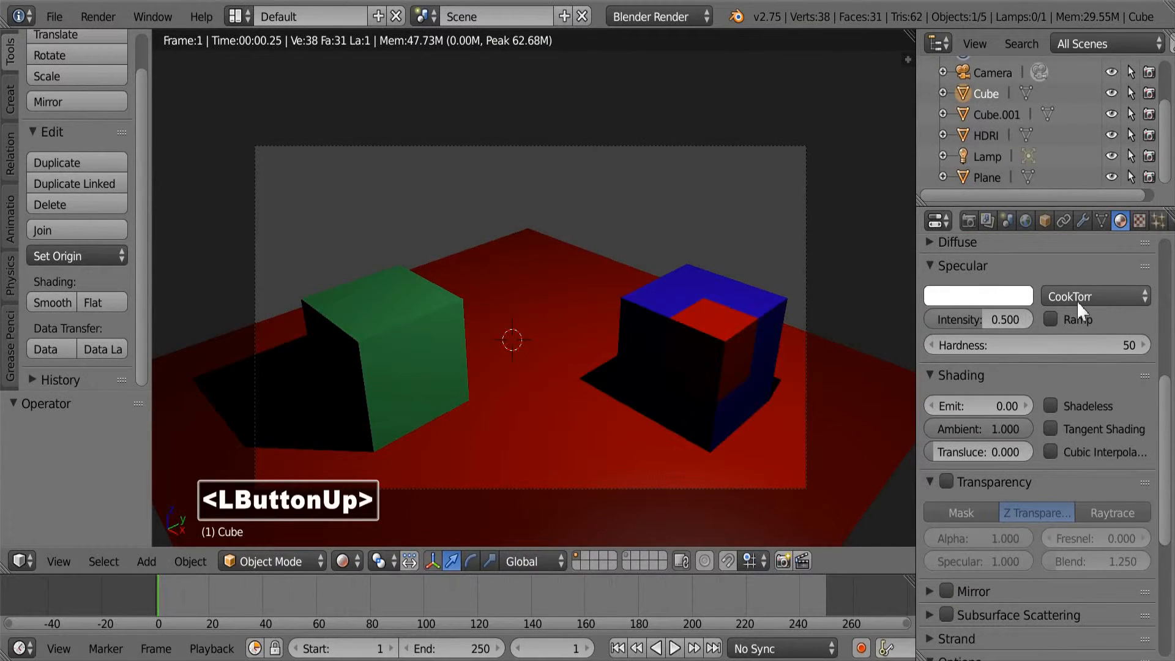
Collapse the Specular settings and set the Emit value of the Cube's Basic_material to 1.
{"action": "left_click", "coordinate": [973, 262]}
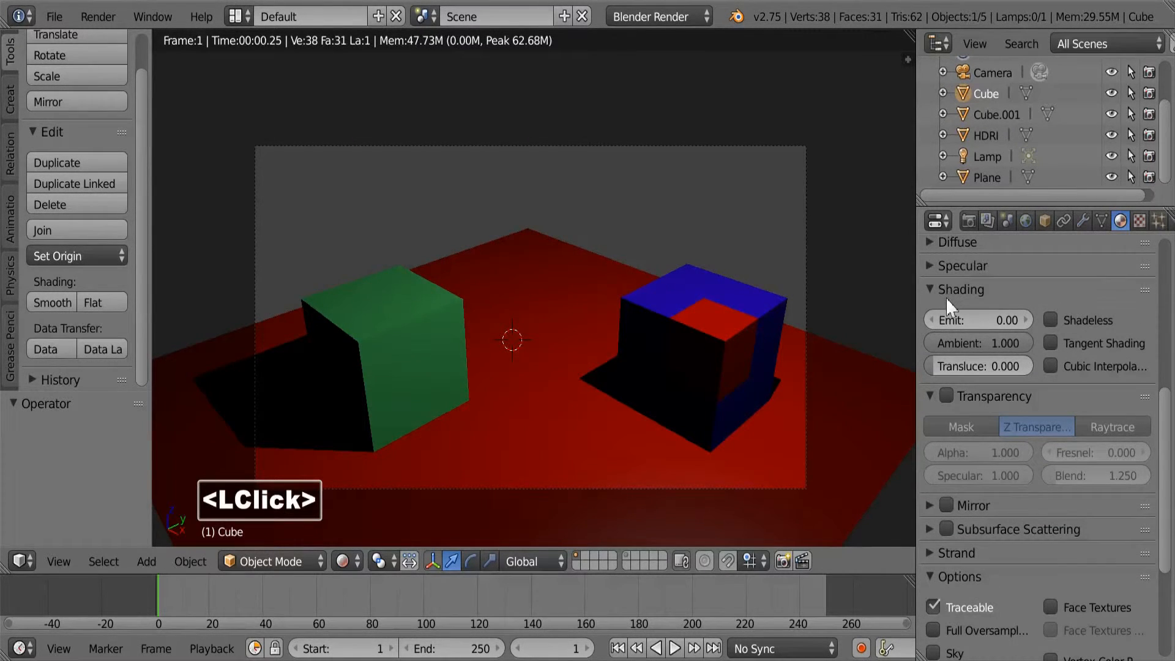
{"action": "left_click", "coordinate": [973, 319]}
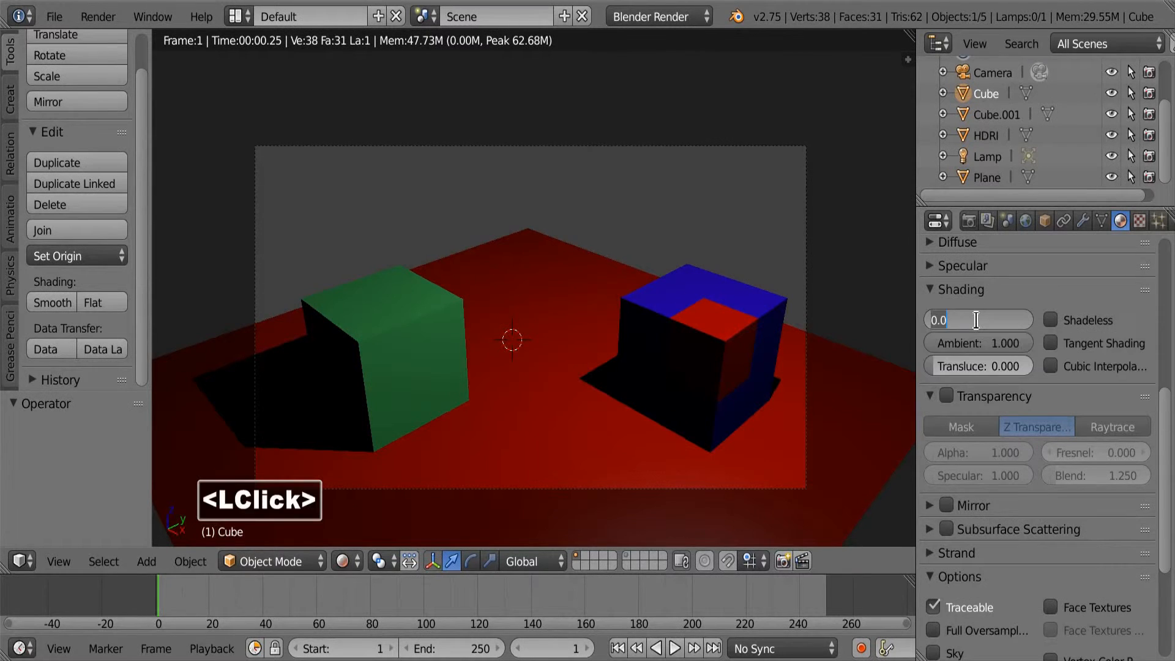
{"action": "type", "text": "1"}
{"action": "left_click", "coordinate": [1004, 299]}
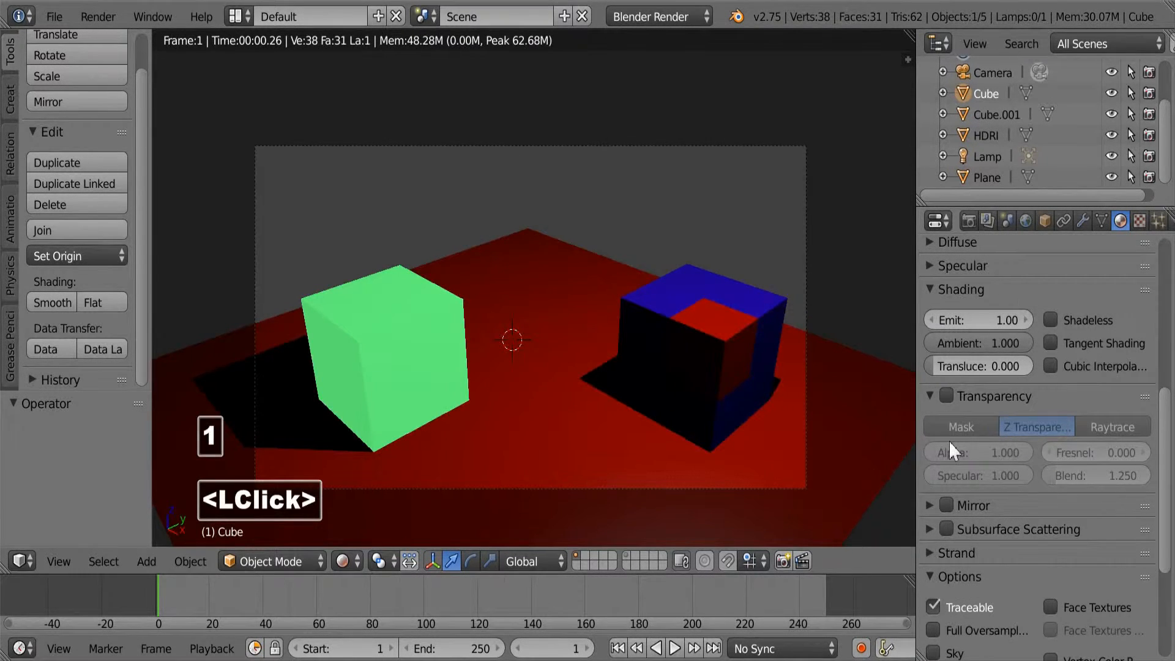
Set the Emit value of the Cube's material back to 0.
{"action": "left_click", "coordinate": [982, 323]}
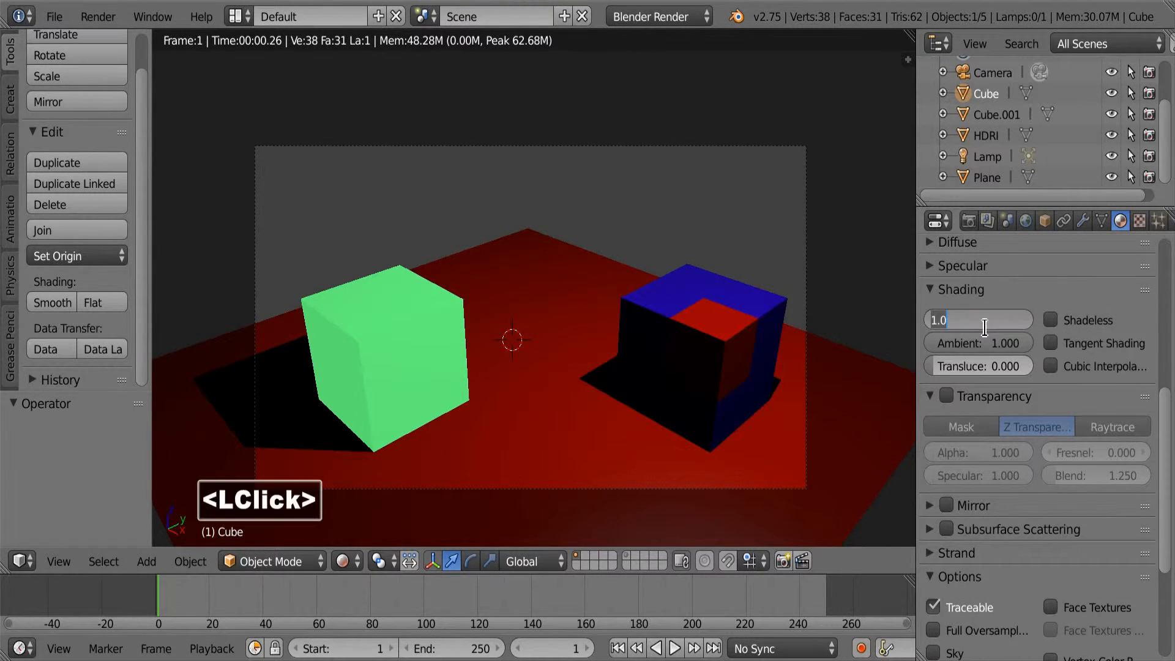
{"action": "type", "text": "0"}
{"action": "left_click", "coordinate": [1030, 298]}
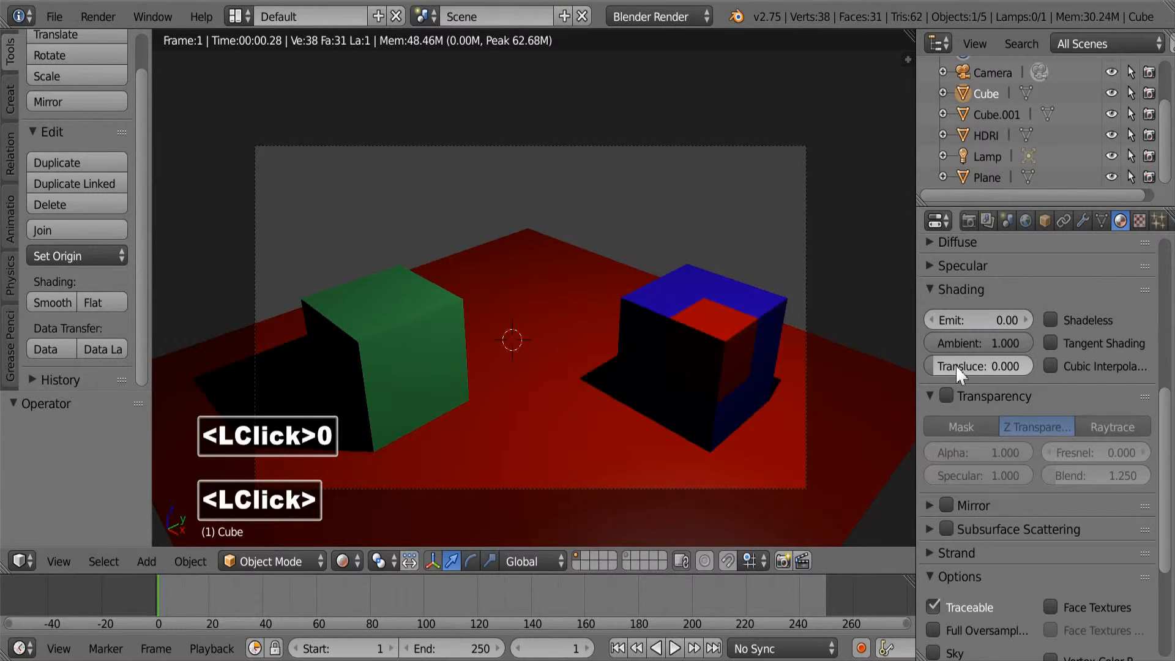
Try Shadeless on the Cube's material, switch it off again and collapse the Shading settings.
{"action": "left_click", "coordinate": [1043, 324]}
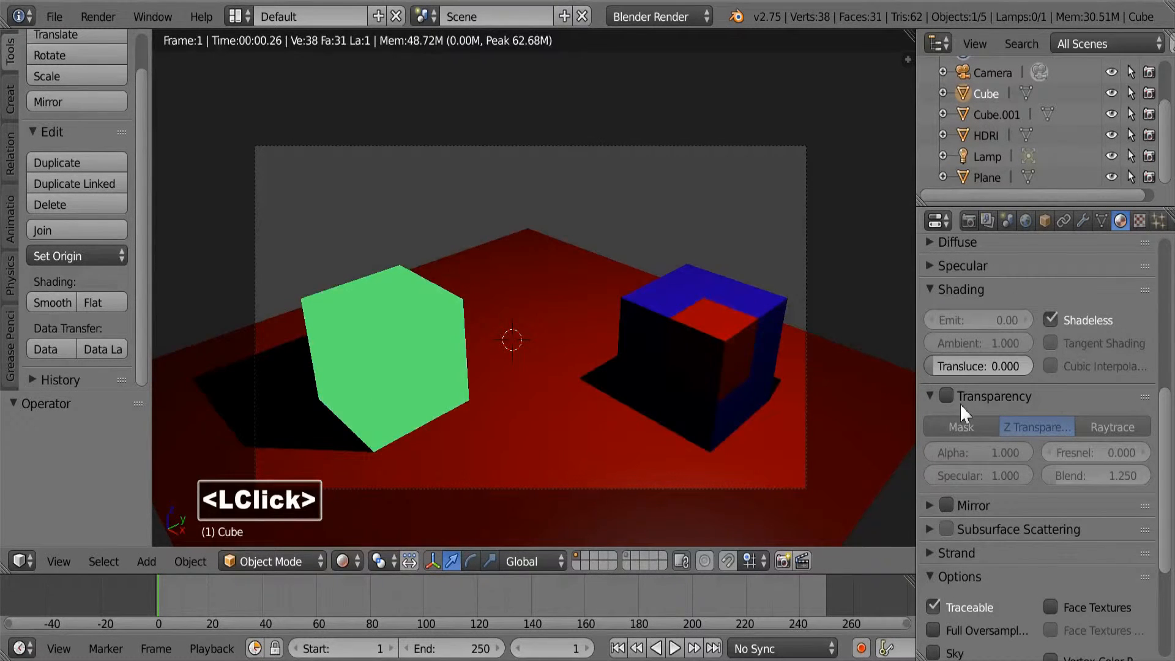
{"action": "left_click", "coordinate": [1064, 320]}
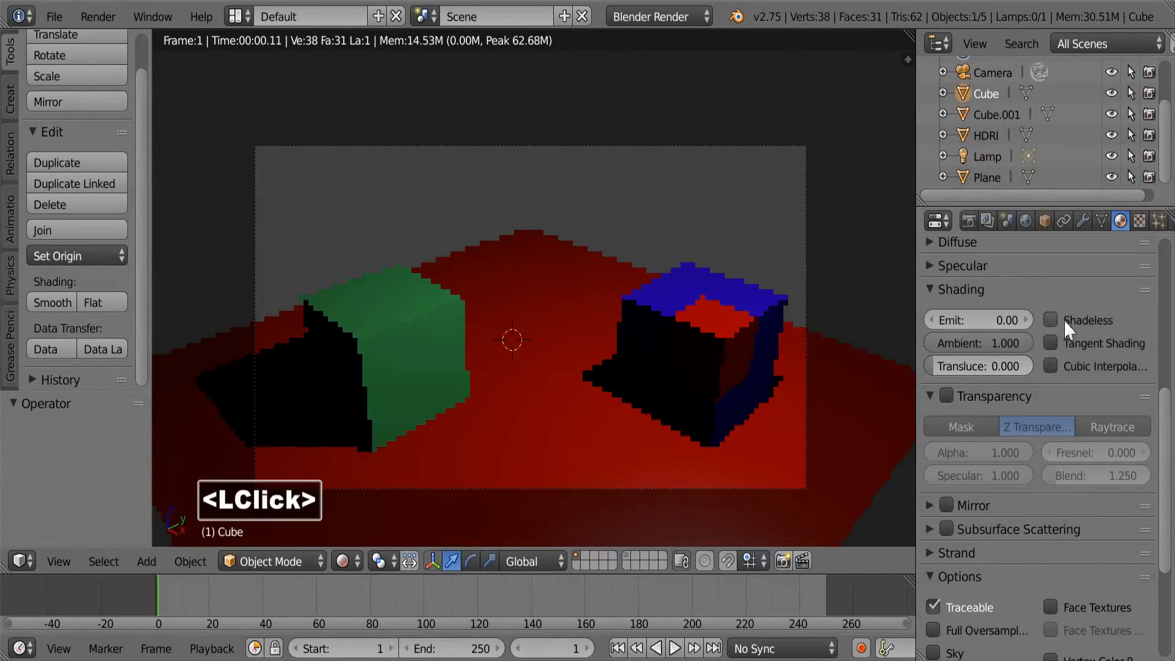
{"action": "left_click", "coordinate": [935, 289]}
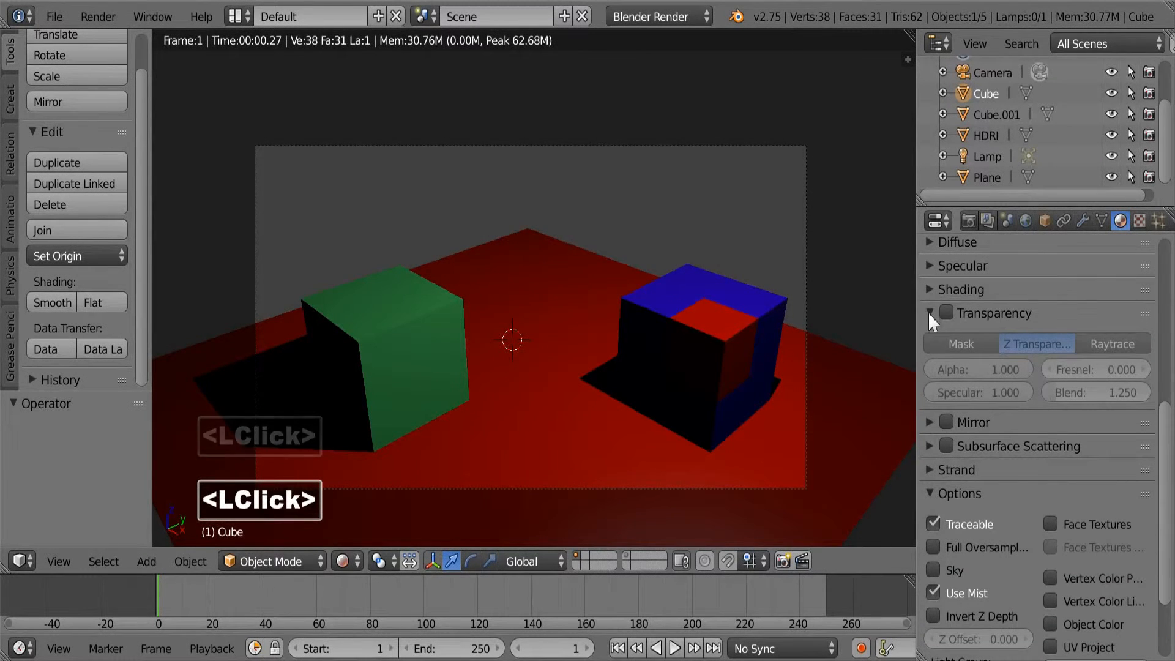
Enable Z Transparency on the Cube's Basic_material and set its alpha to 0.5.
{"action": "left_click", "coordinate": [946, 312]}
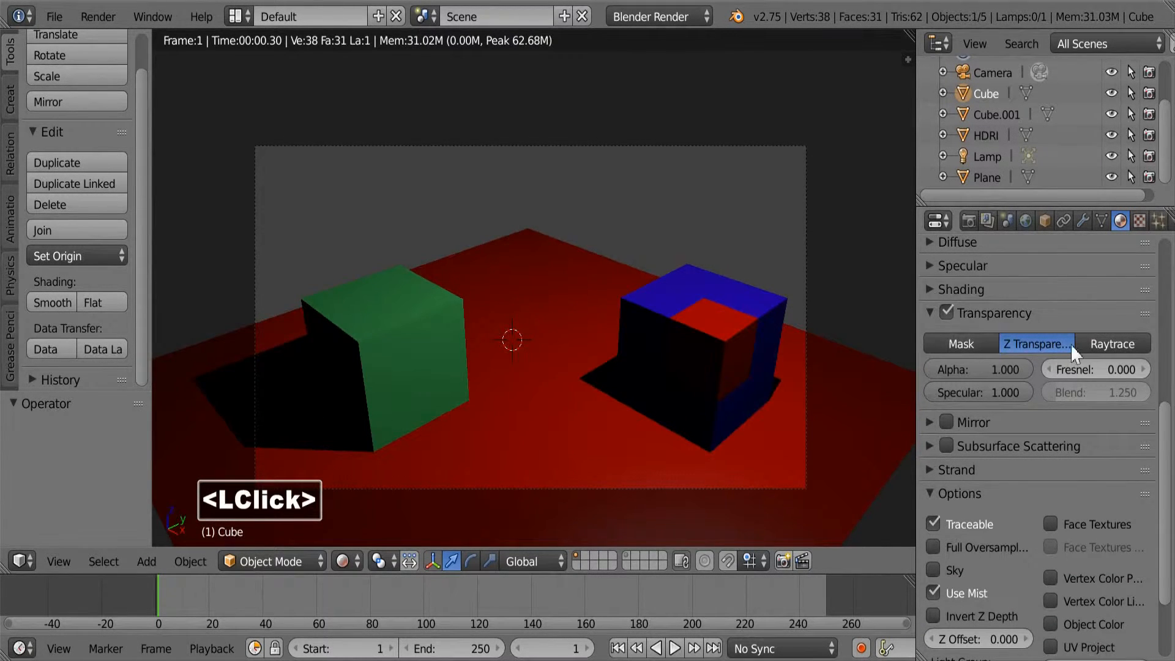
{"action": "left_click", "coordinate": [994, 370]}
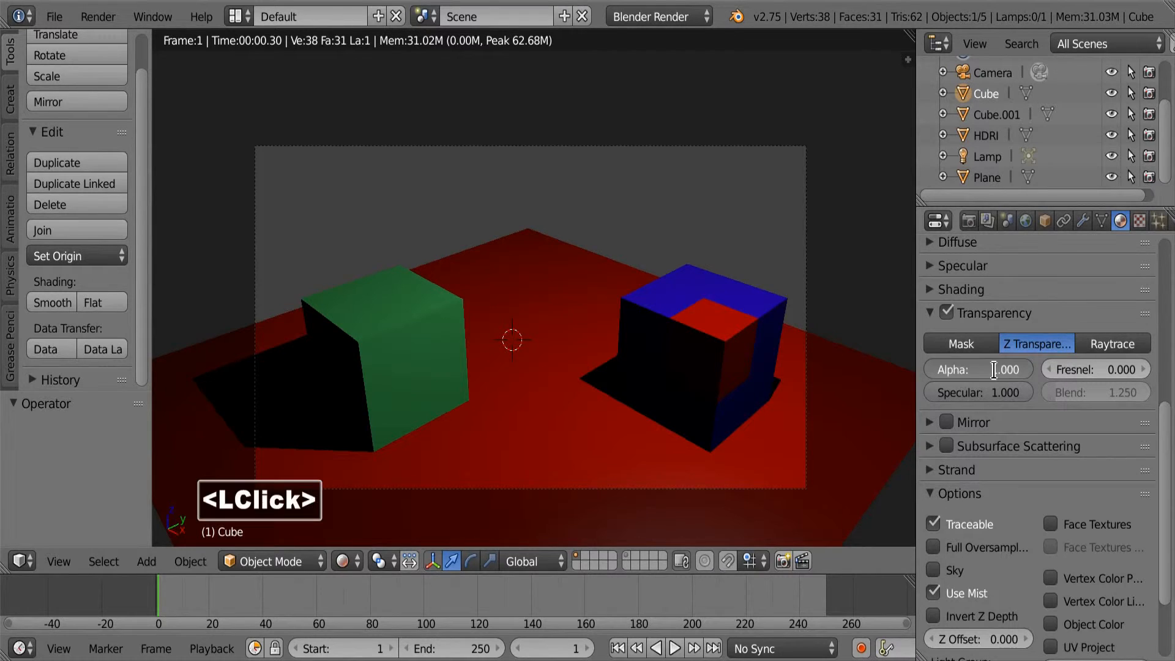
{"action": "key", "text": "BackSpace"}
{"action": "key", "text": "BackSpace"}
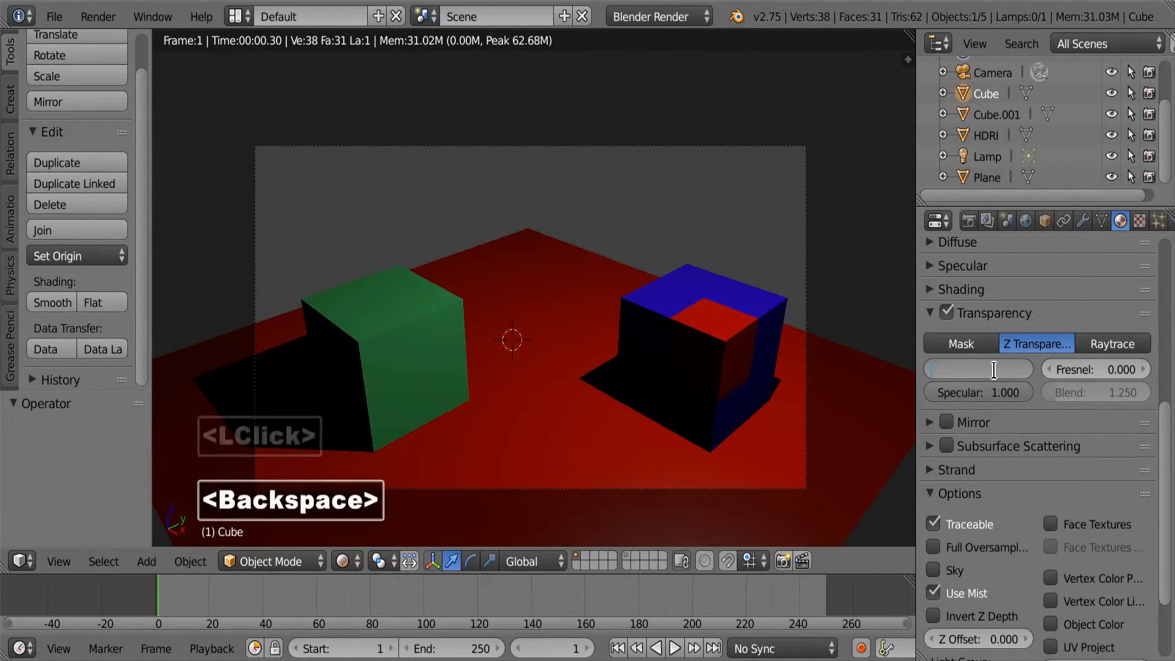
{"action": "type", "text": "0"}
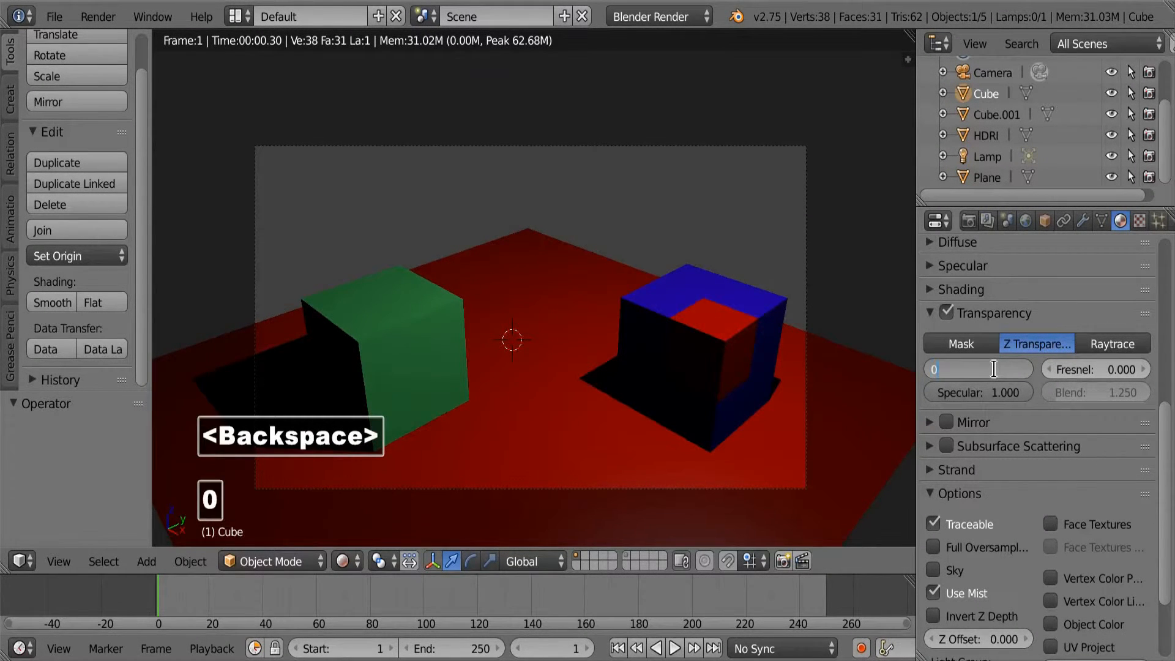
{"action": "type", "text": ".5"}
{"action": "key", "text": "Return"}
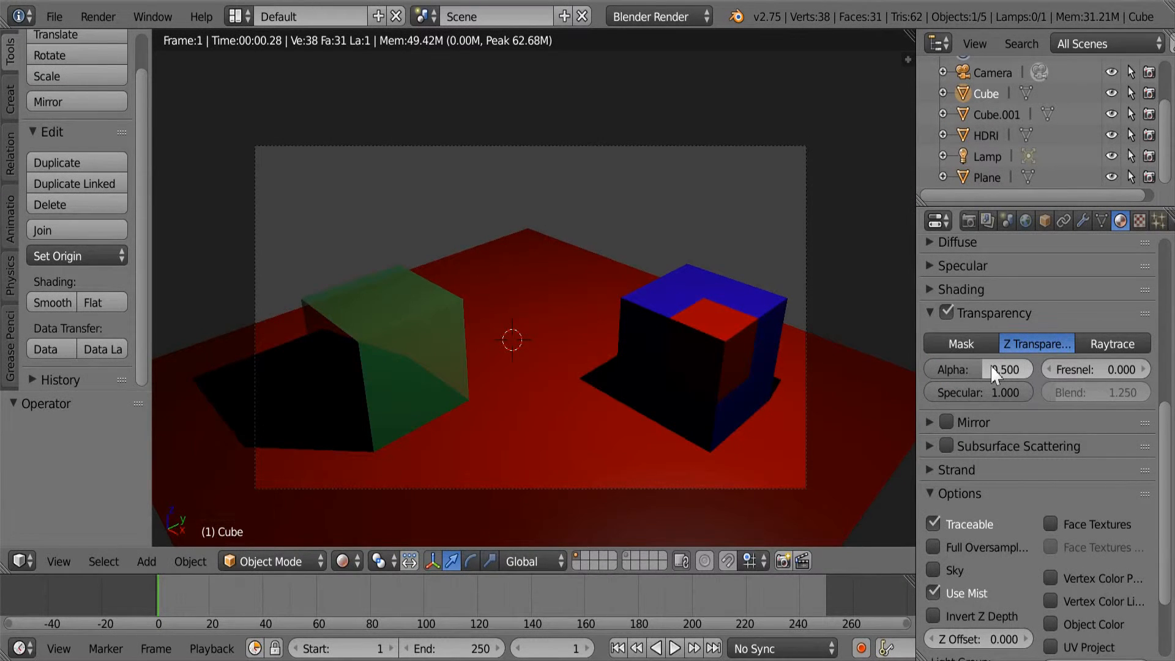
Reduce the alpha of the Cube's material to 0, and turn Transparency off with its settings collapsed.
{"action": "left_click_drag", "start_coordinate": [986, 369], "coordinate": [949, 439]}
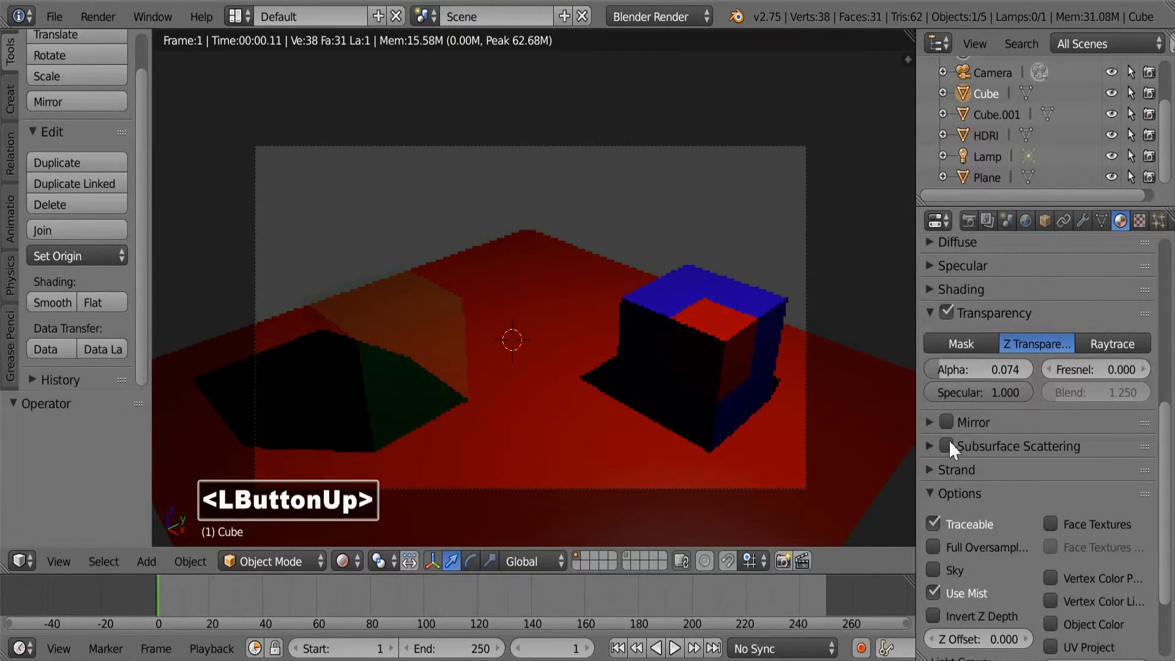
{"action": "left_click_drag", "start_coordinate": [960, 372], "coordinate": [933, 369]}
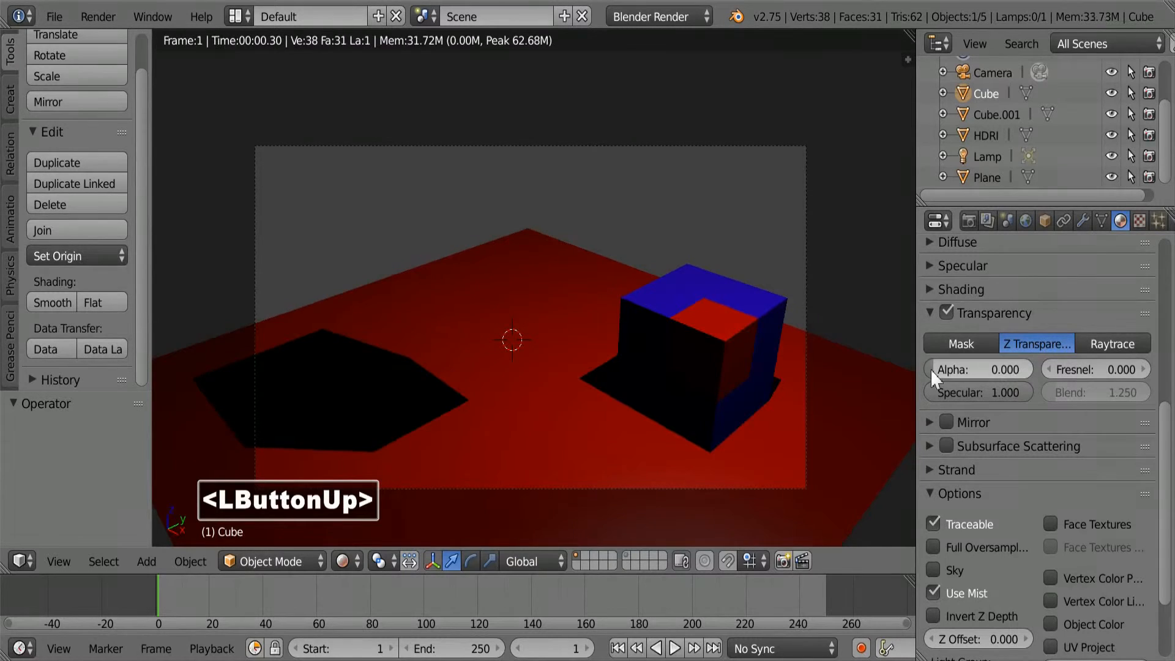
{"action": "left_click", "coordinate": [946, 312]}
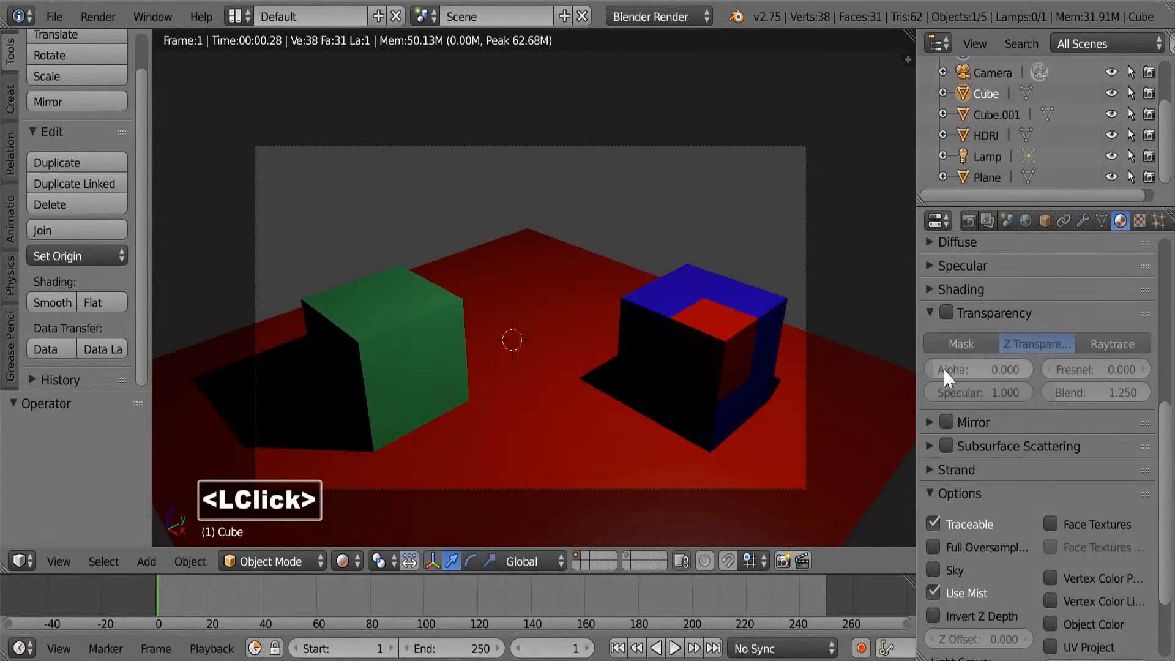
{"action": "left_click", "coordinate": [930, 313]}
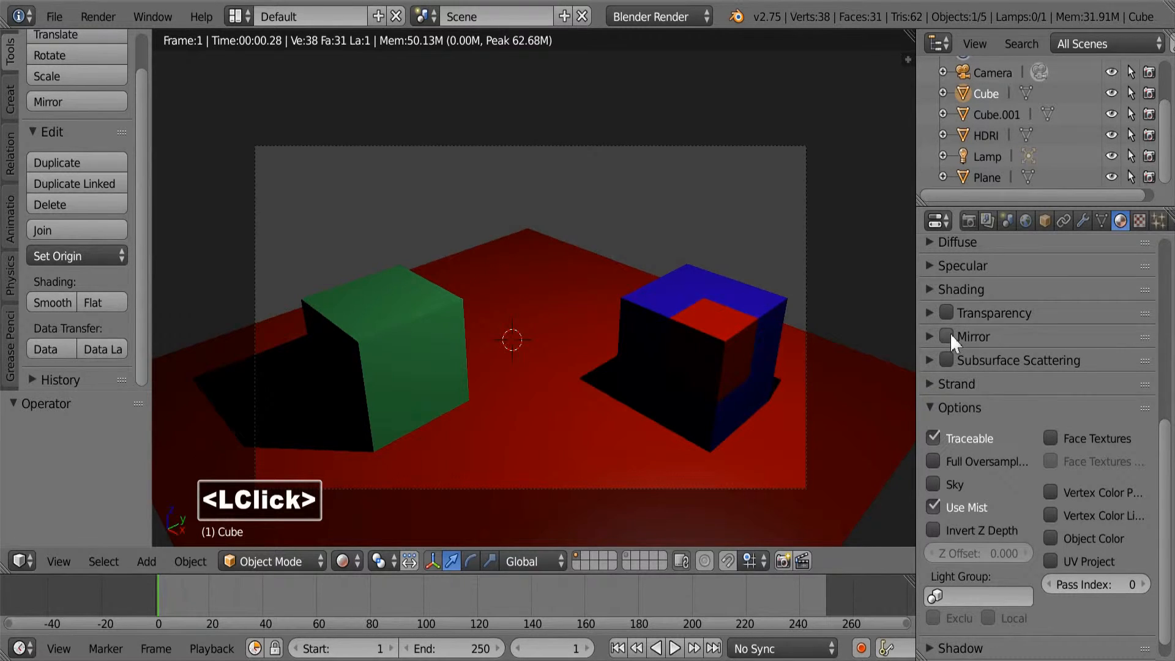
Enable Mirror on the Cube's Basic_material and set its reflectivity to 0.3.
{"action": "left_click", "coordinate": [948, 335]}
{"action": "left_click", "coordinate": [929, 336]}
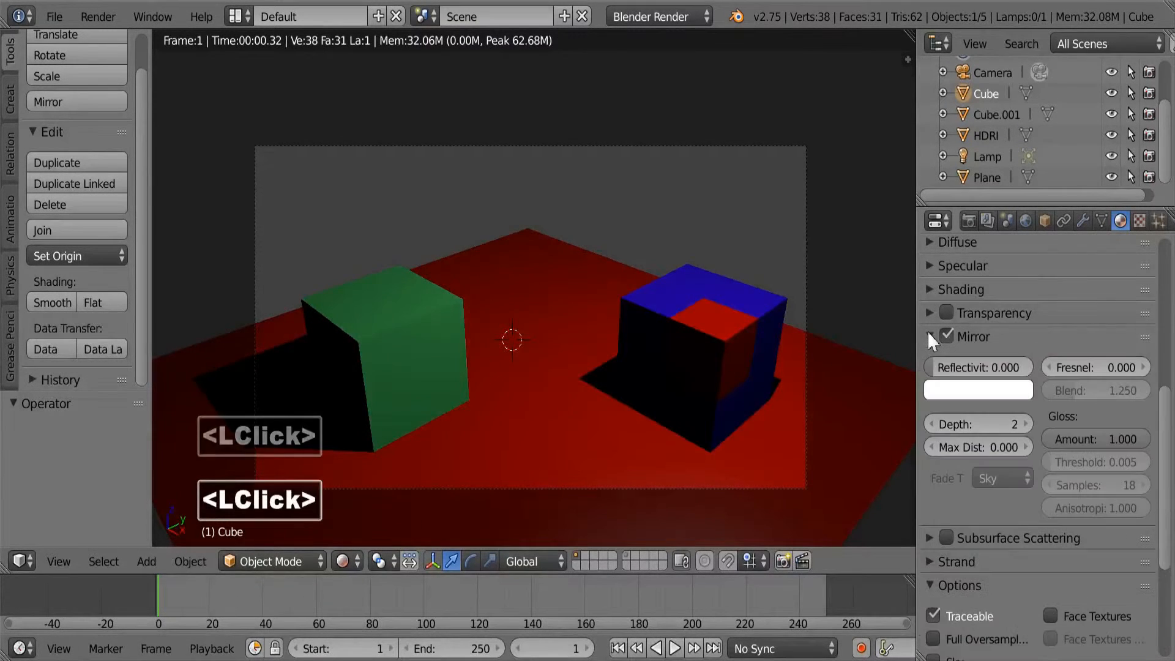
{"action": "left_click", "coordinate": [973, 368]}
{"action": "type", "text": "0.3"}
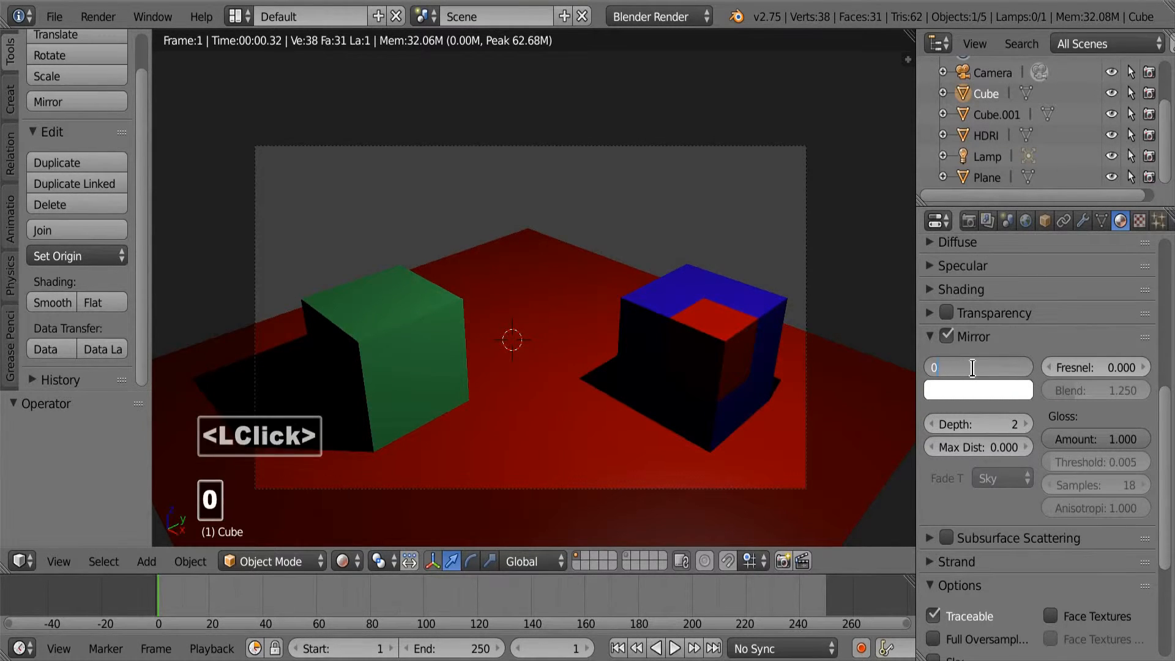
{"action": "key", "text": "Return"}
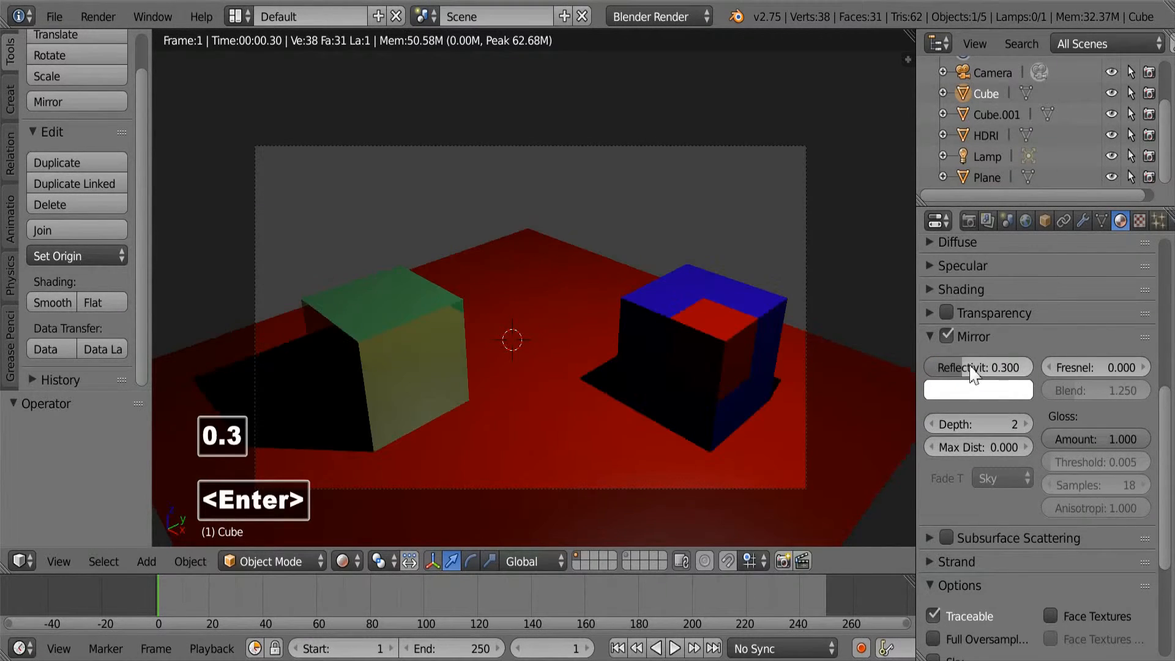
Raise the mirror reflectivity of the Cube's material to 0.5.
{"action": "left_click", "coordinate": [968, 367]}
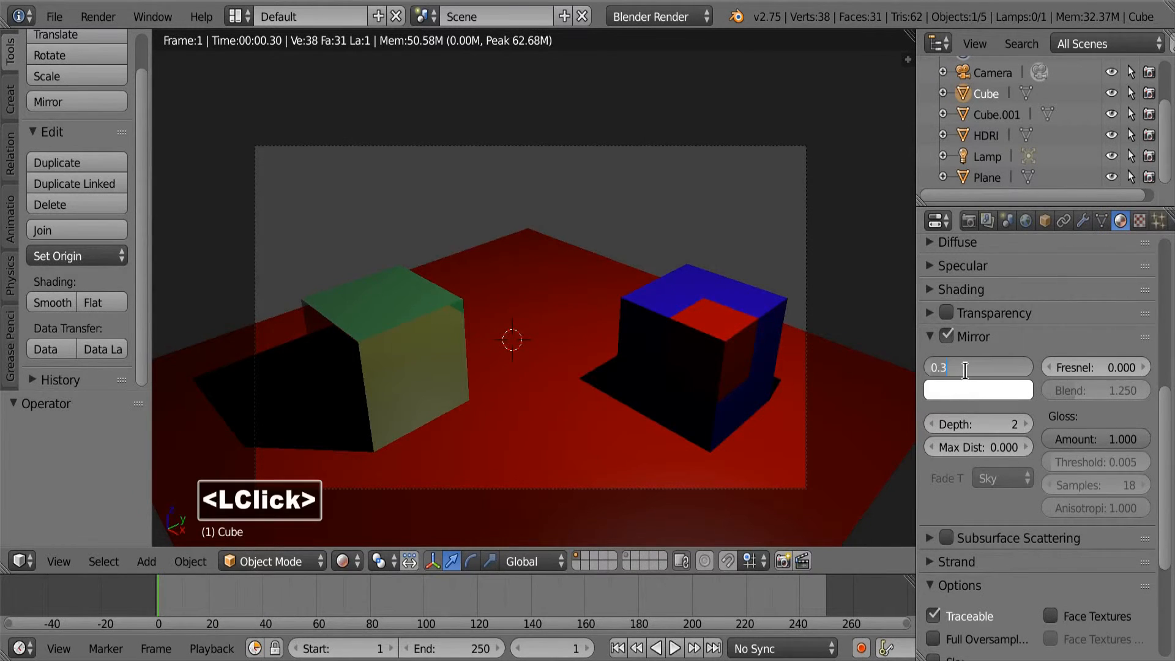
{"action": "type", "text": "0.5"}
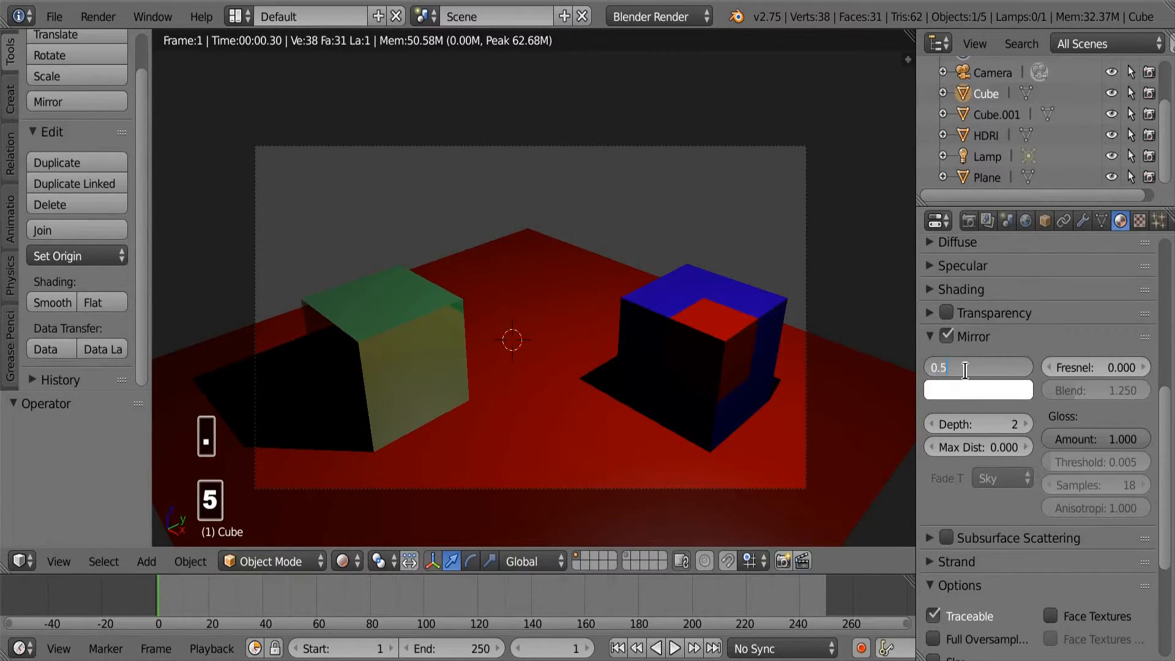
{"action": "key", "text": "Return"}
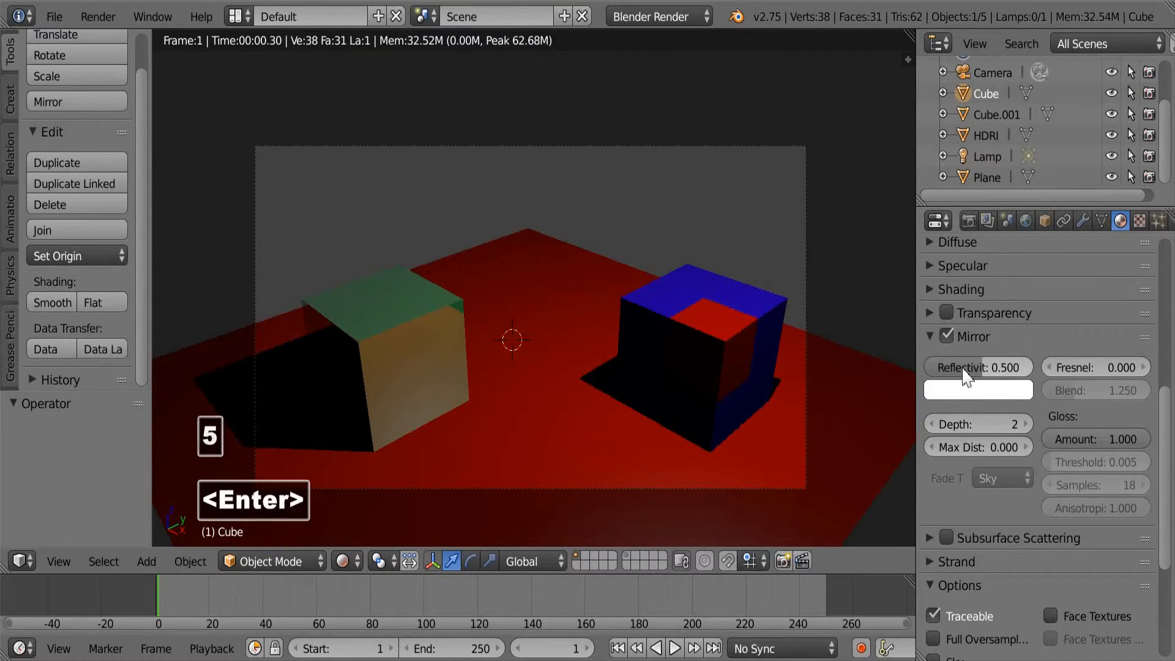
Set the mirror reflectivity of the Cube's material to 1, and turn Mirror off with its settings collapsed.
{"action": "left_click", "coordinate": [969, 369]}
{"action": "type", "text": "1"}
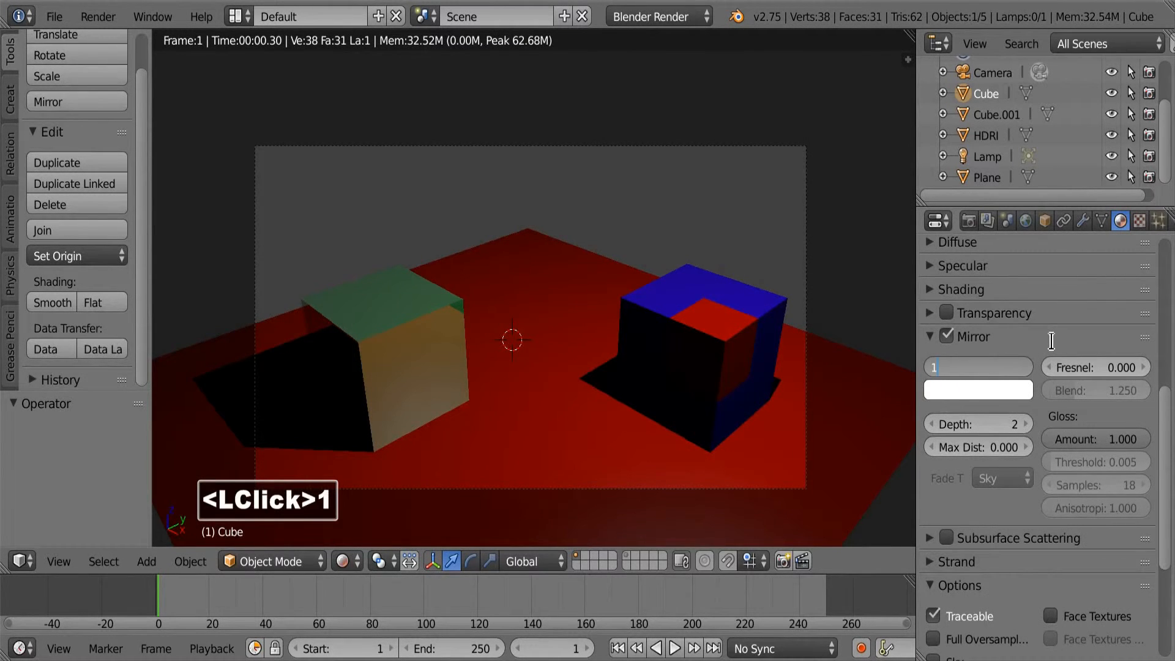
{"action": "left_click", "coordinate": [1046, 340]}
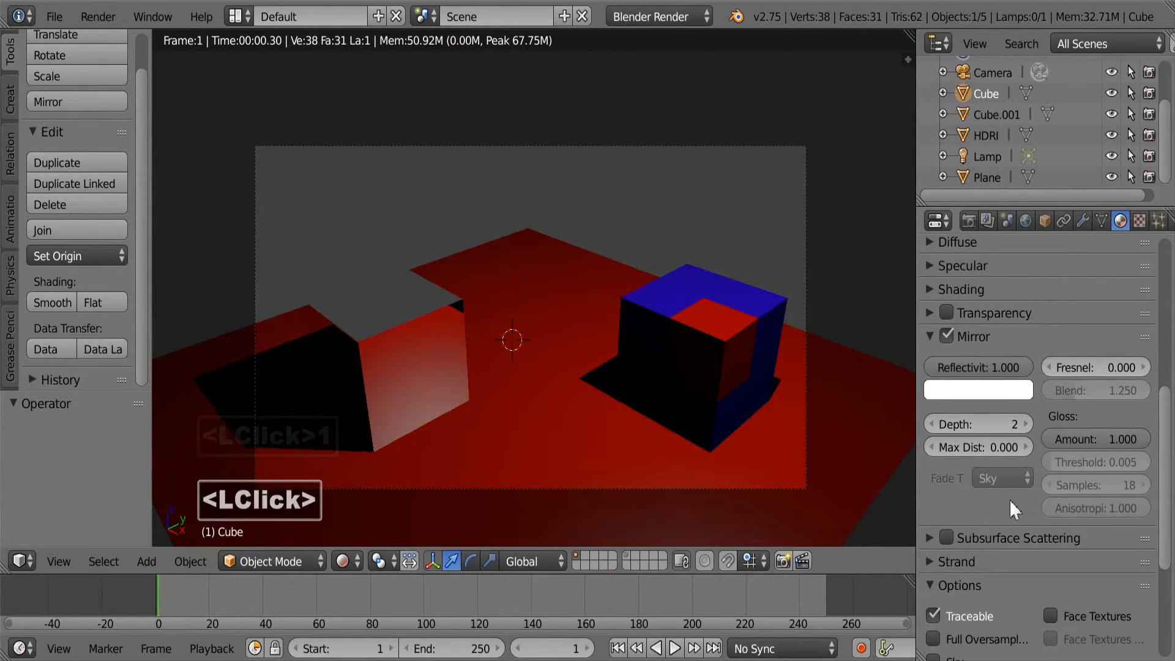
{"action": "left_click", "coordinate": [947, 333]}
{"action": "left_click", "coordinate": [929, 336]}
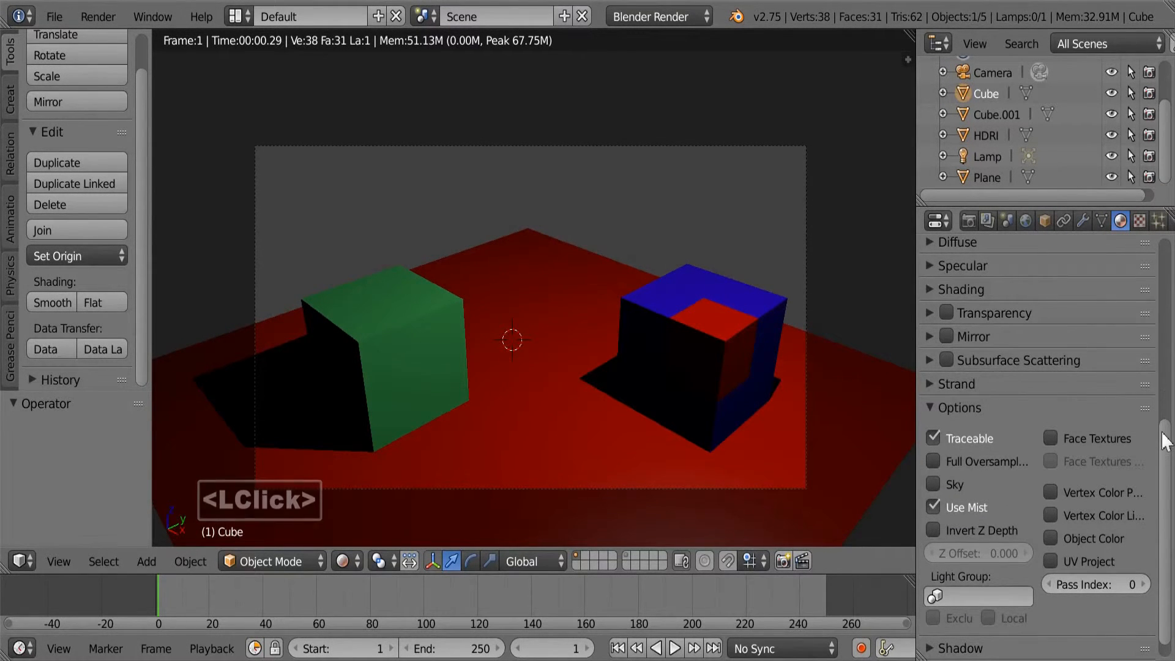
Show the layer containing the HDRI sphere in addition to the current one and select the sphere.
{"action": "left_click_drag", "start_coordinate": [1163, 436], "coordinate": [1157, 328]}
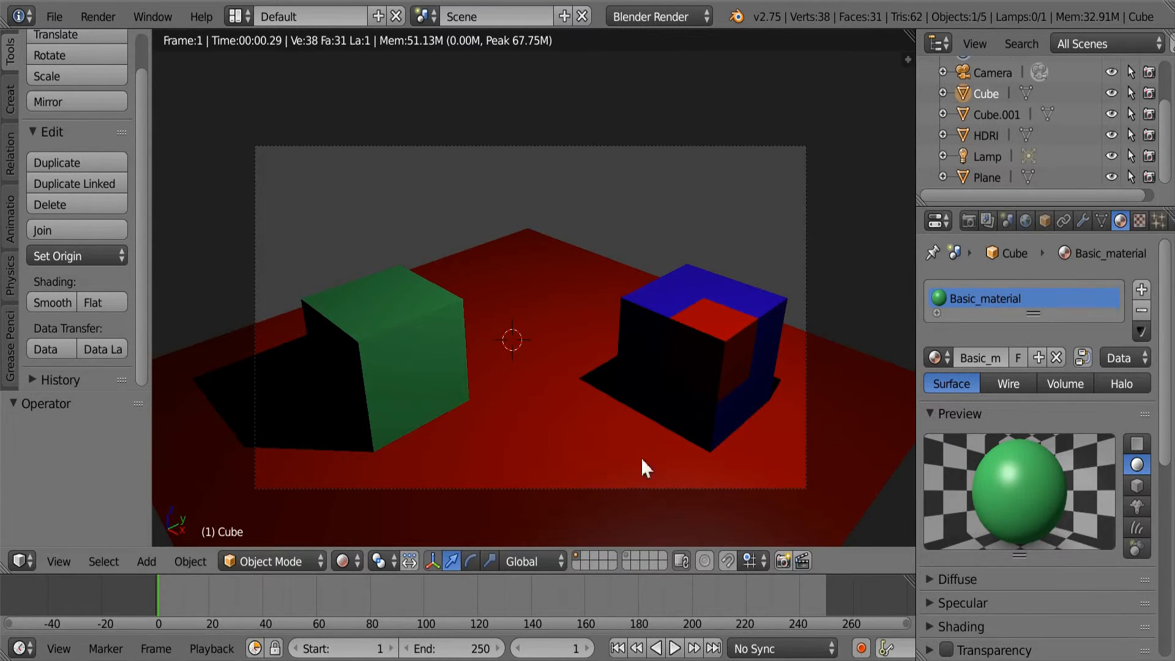
{"action": "left_click", "coordinate": [626, 553], "text": "shift"}
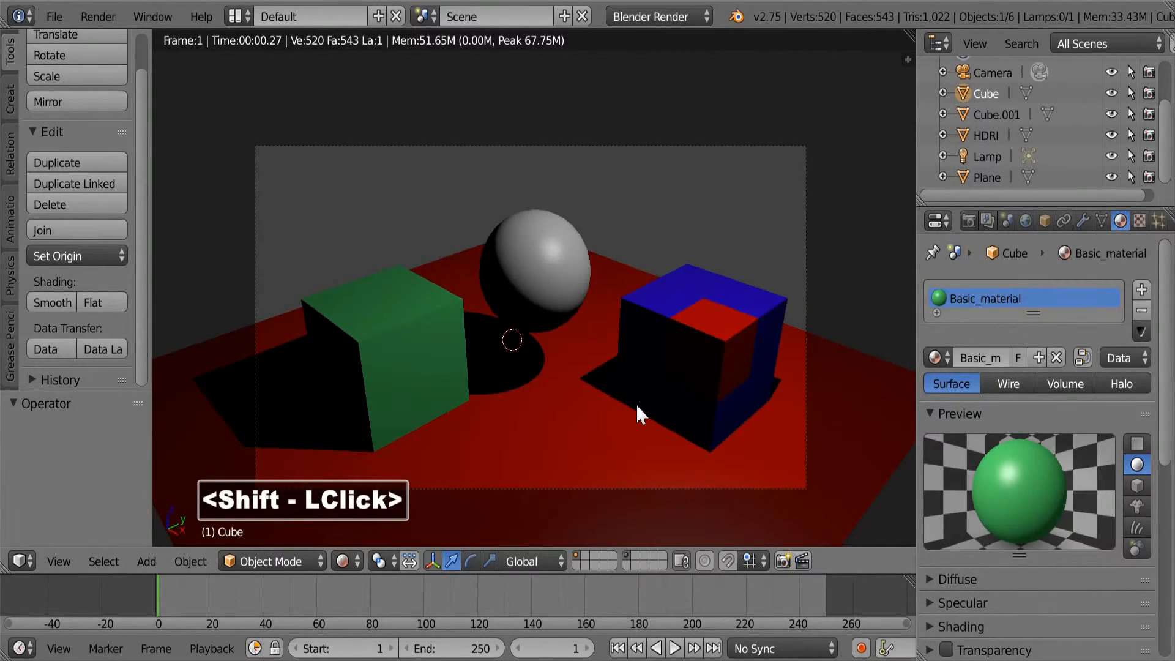
{"action": "right_click", "coordinate": [540, 238]}
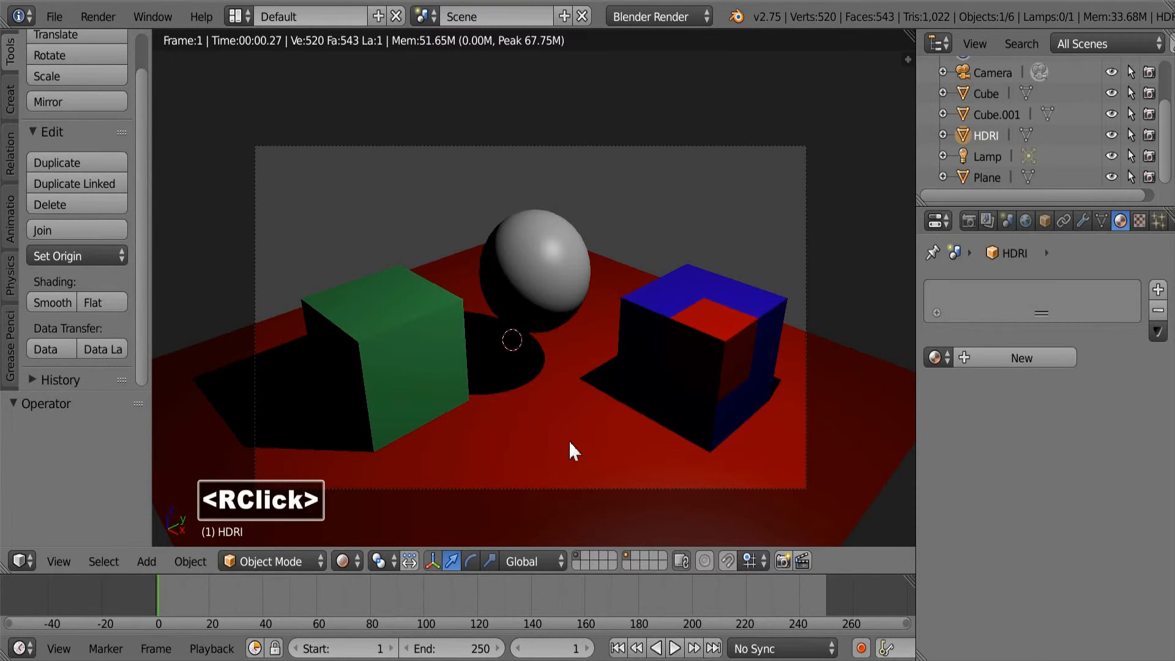
Create a new material on the HDRI sphere and name it Mirror.
{"action": "left_click", "coordinate": [1027, 357]}
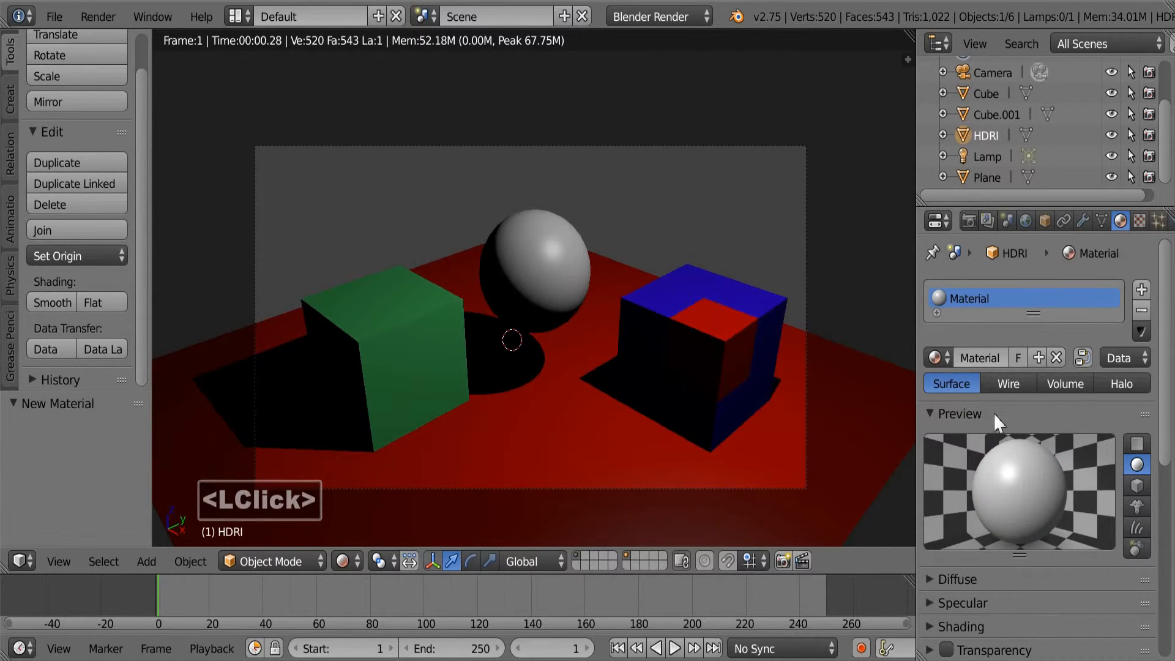
{"action": "left_click", "coordinate": [973, 358]}
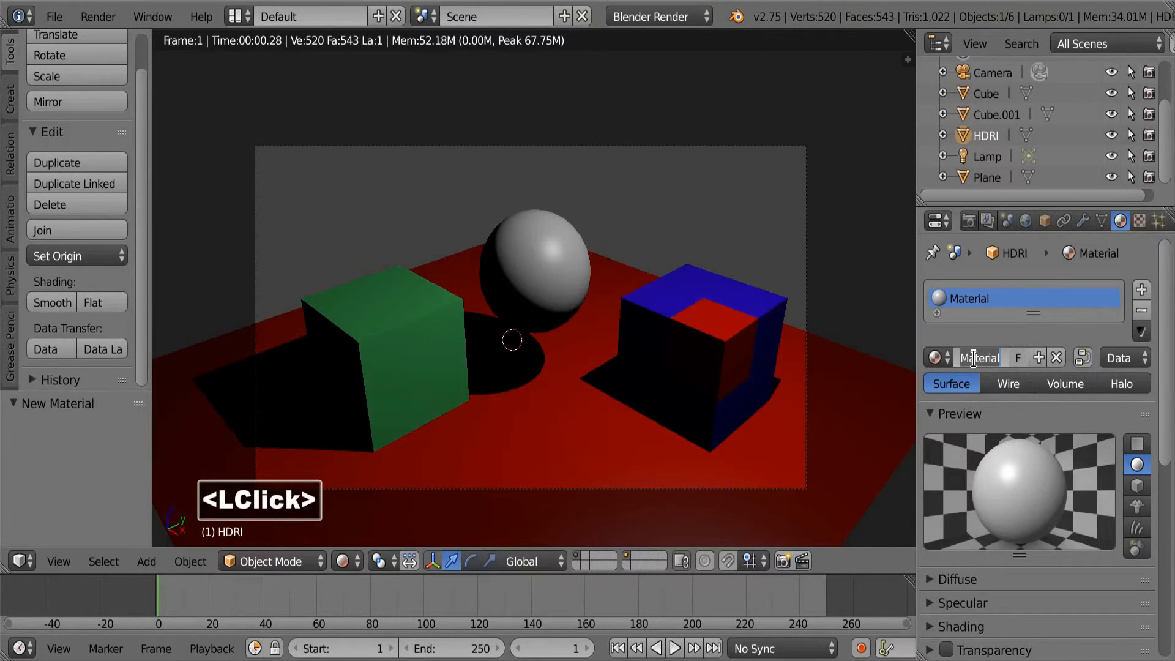
{"action": "type", "text": "Mir"}
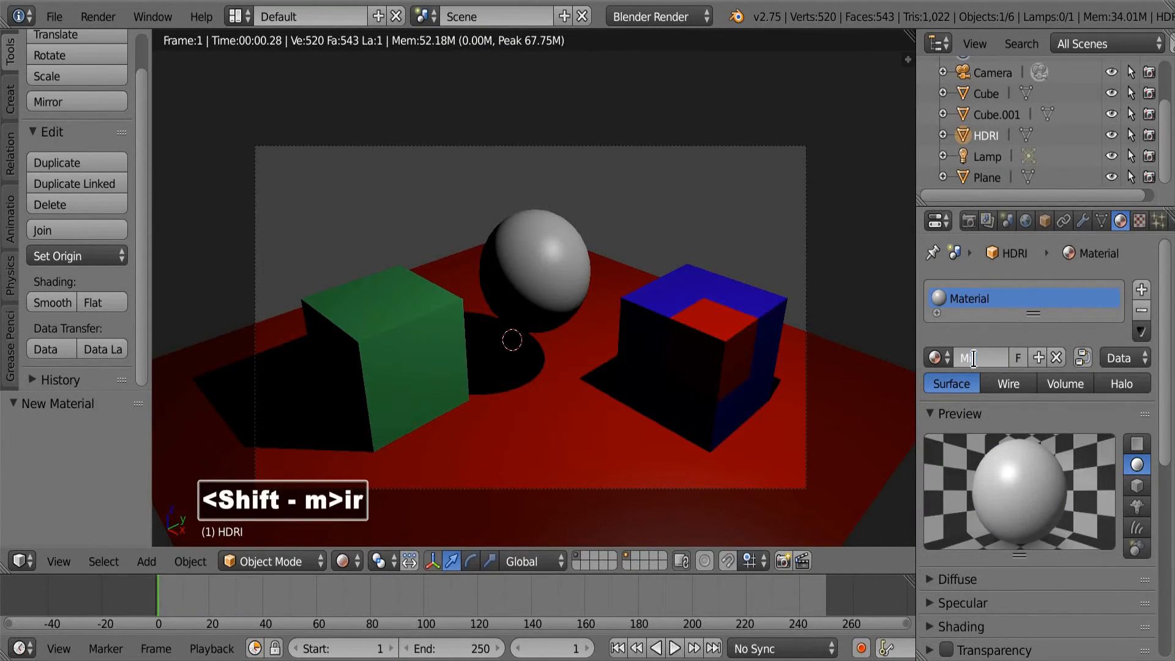
{"action": "type", "text": "ror"}
{"action": "key", "text": "Return"}
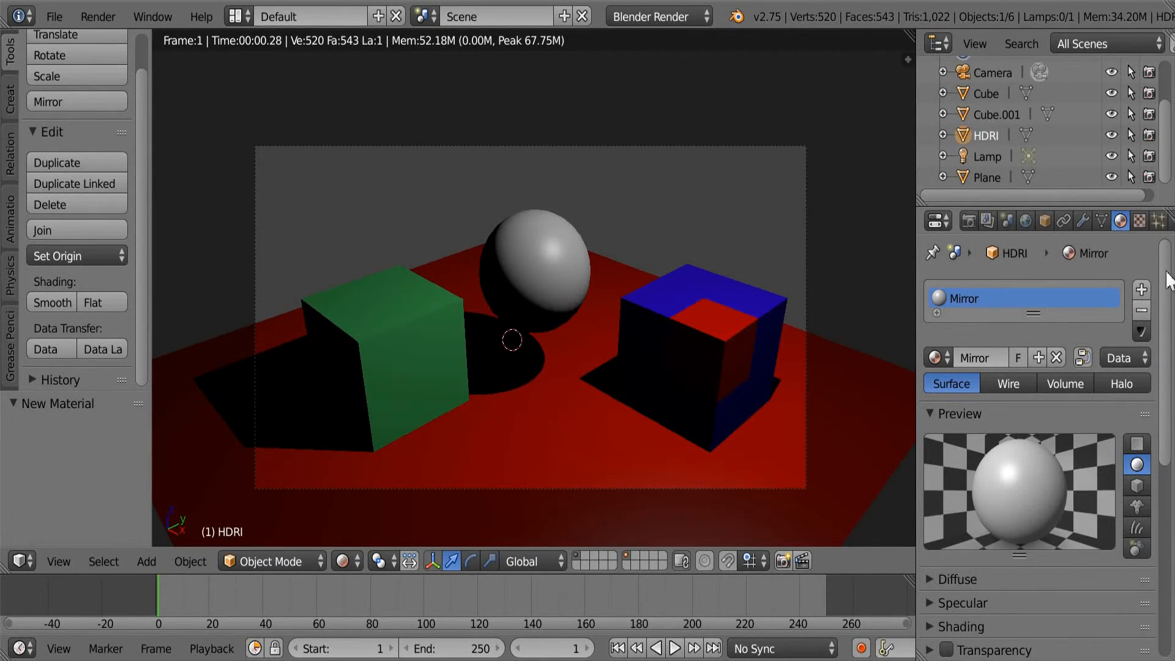
Enable the Mirror effect on the sphere's new Mirror material.
{"action": "scroll", "coordinate": [1166, 296], "scroll_direction": "down", "scroll_amount": 1}
{"action": "left_click_drag", "start_coordinate": [1166, 296], "coordinate": [1167, 437]}
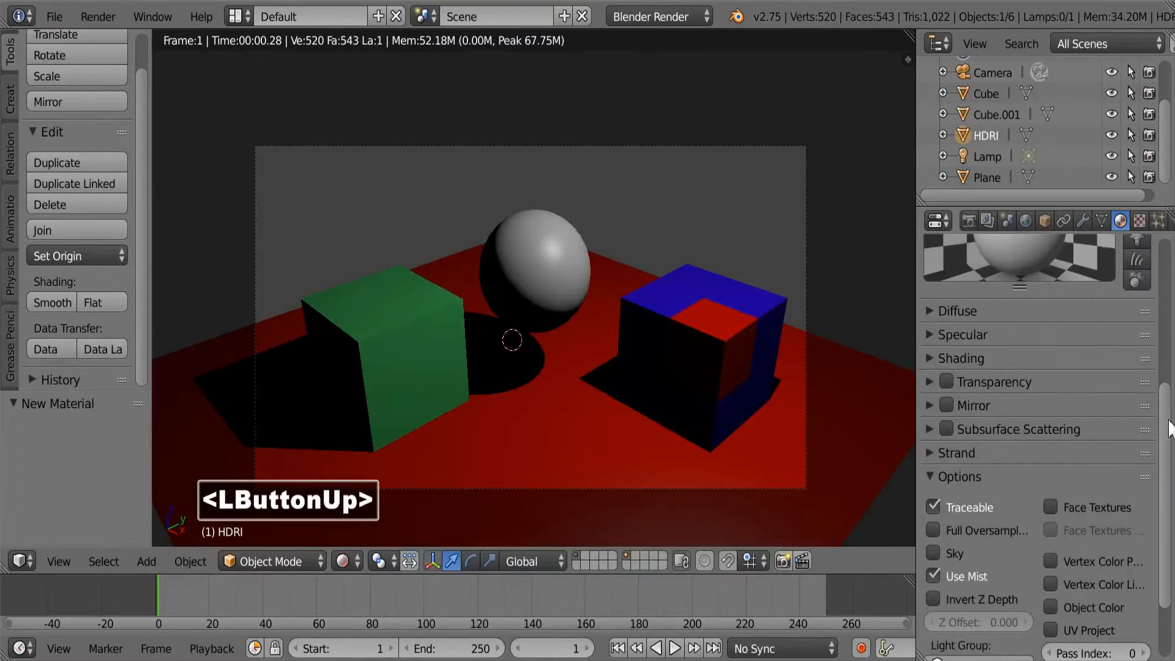
{"action": "left_click", "coordinate": [944, 405]}
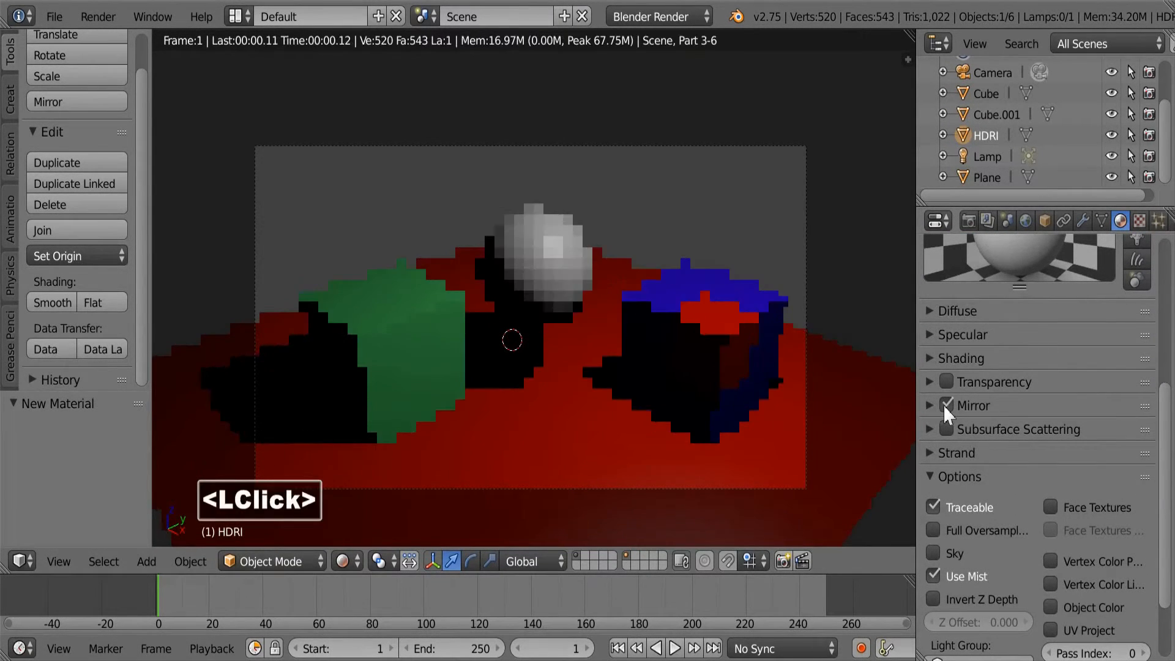
Set the mirror reflectivity of the HDRI sphere's Mirror material to 1.
{"action": "left_click", "coordinate": [929, 403]}
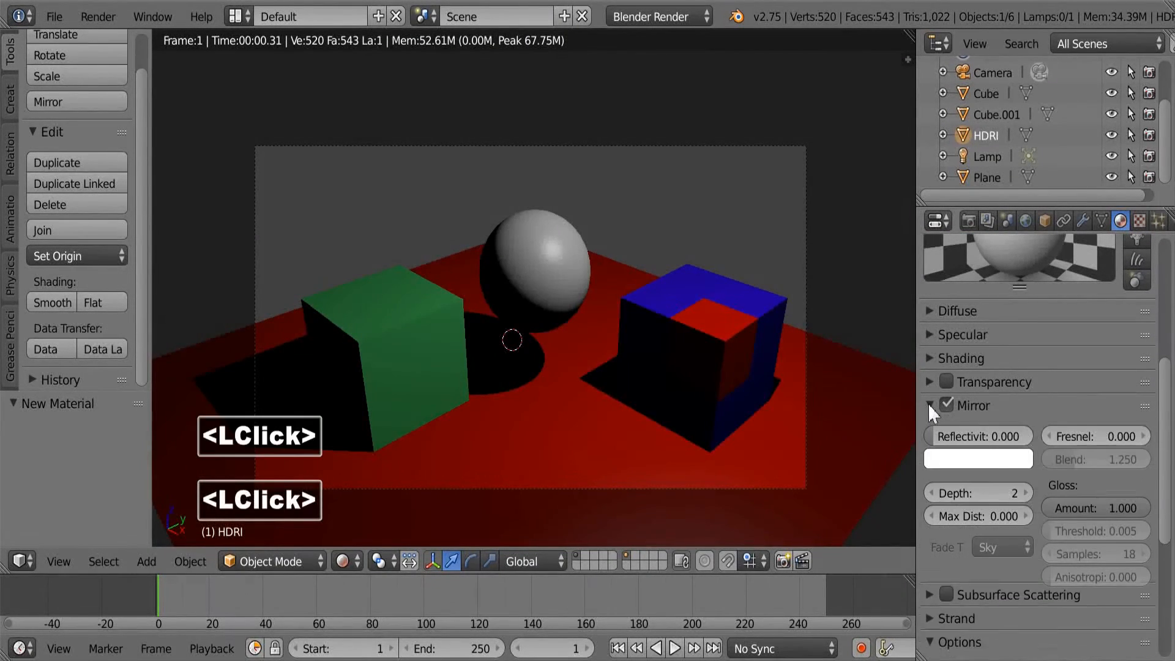
{"action": "left_click", "coordinate": [935, 437]}
{"action": "type", "text": "1"}
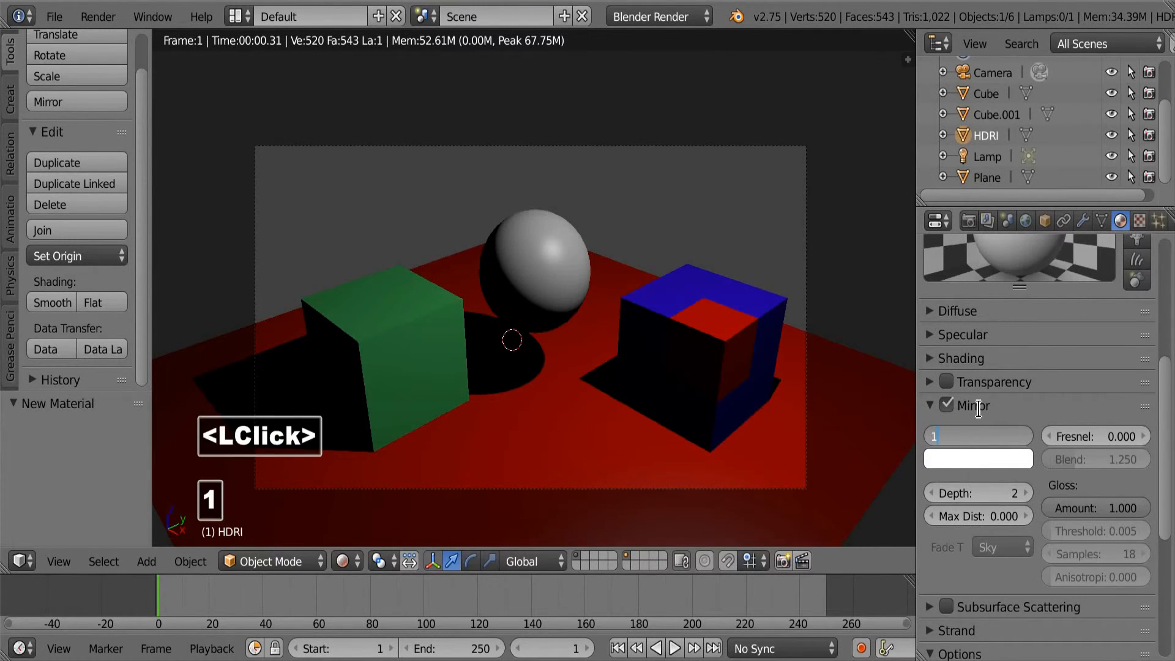
{"action": "left_click", "coordinate": [1013, 432]}
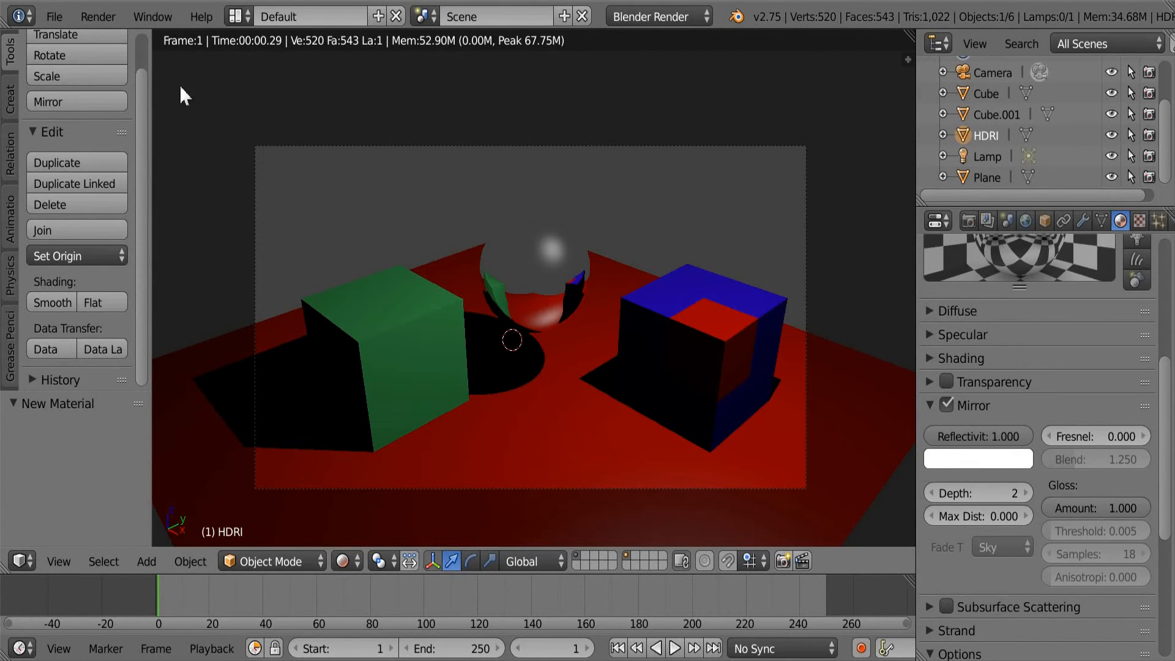
Render the scene as a still image, inspect the result up close and return to the 3D view.
{"action": "left_click", "coordinate": [98, 16]}
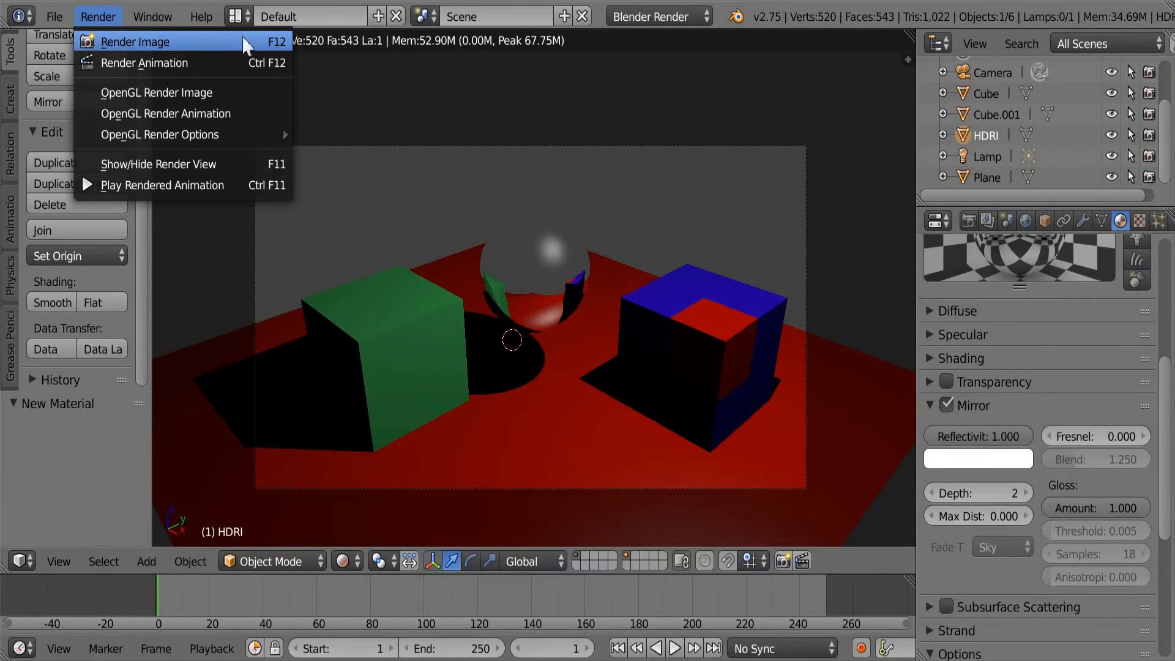
{"action": "left_click", "coordinate": [215, 37]}
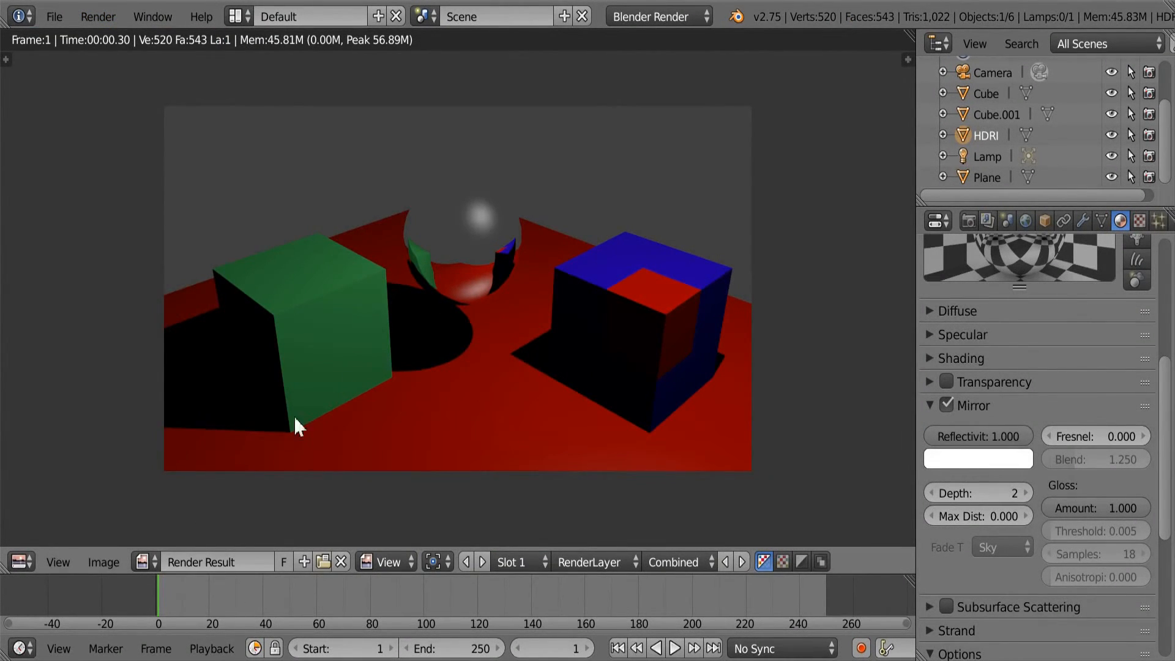
{"action": "scroll", "coordinate": [255, 436], "scroll_direction": "up", "scroll_amount": 1}
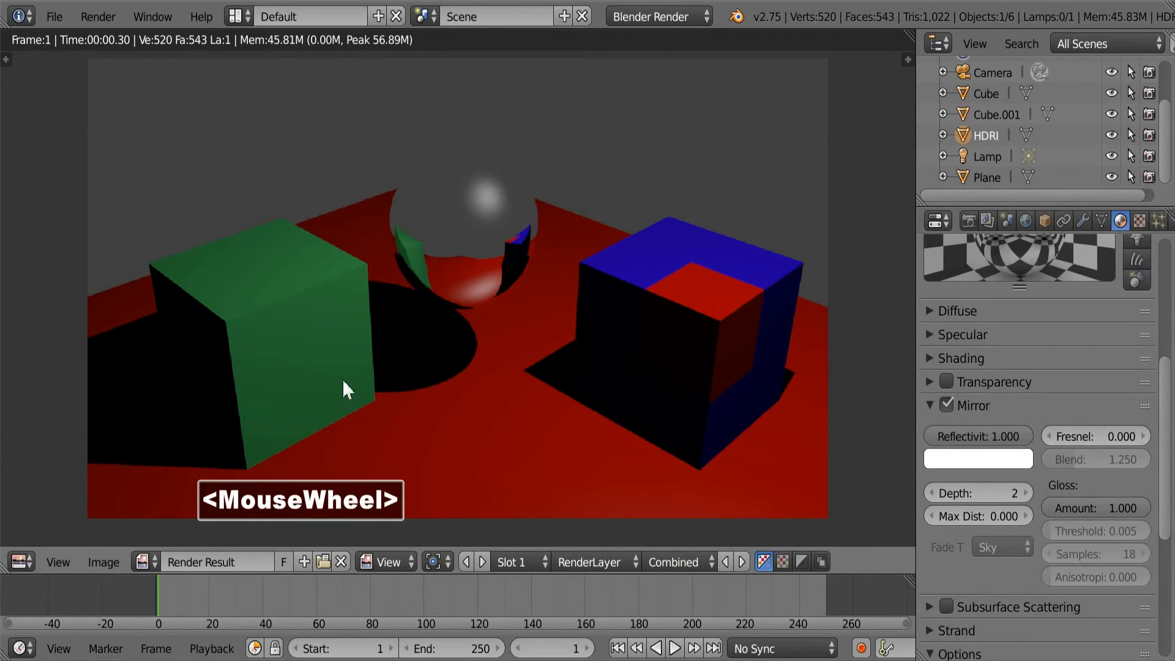
{"action": "middle_click_drag", "start_coordinate": [343, 379], "coordinate": [357, 383]}
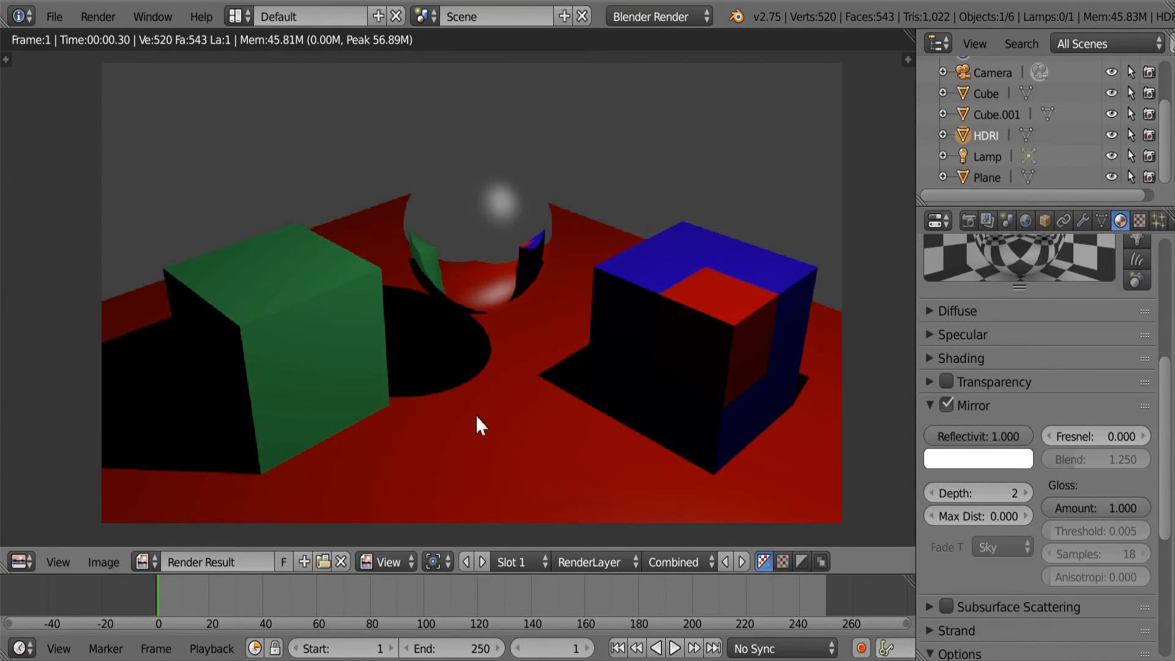
{"action": "key", "text": "Escape"}
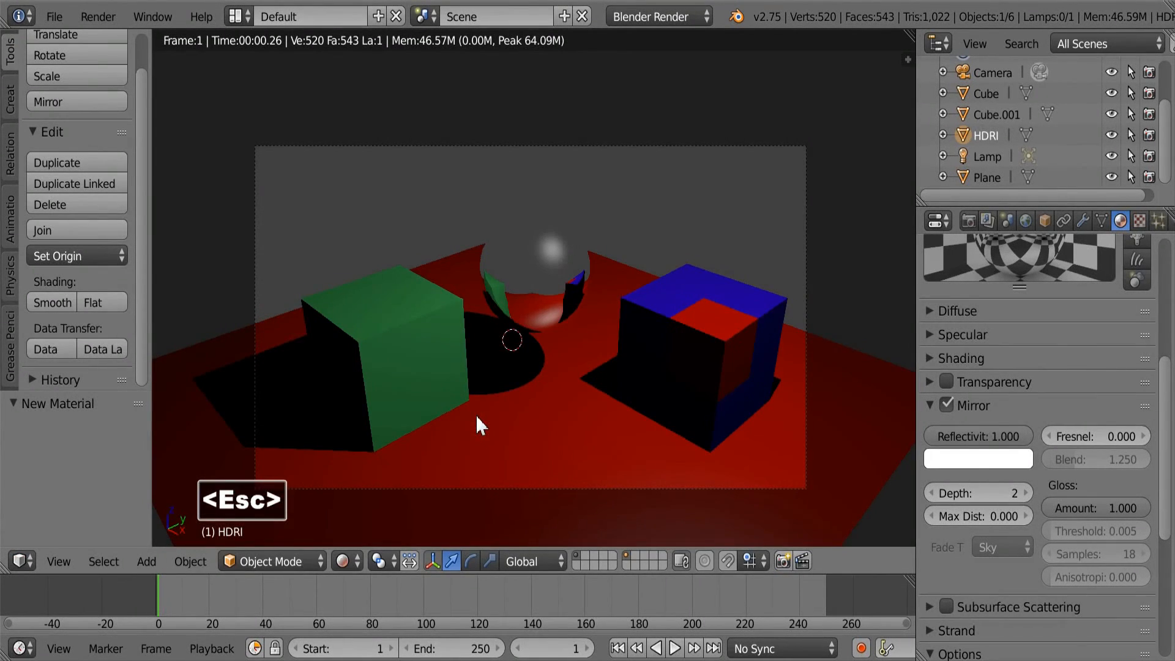